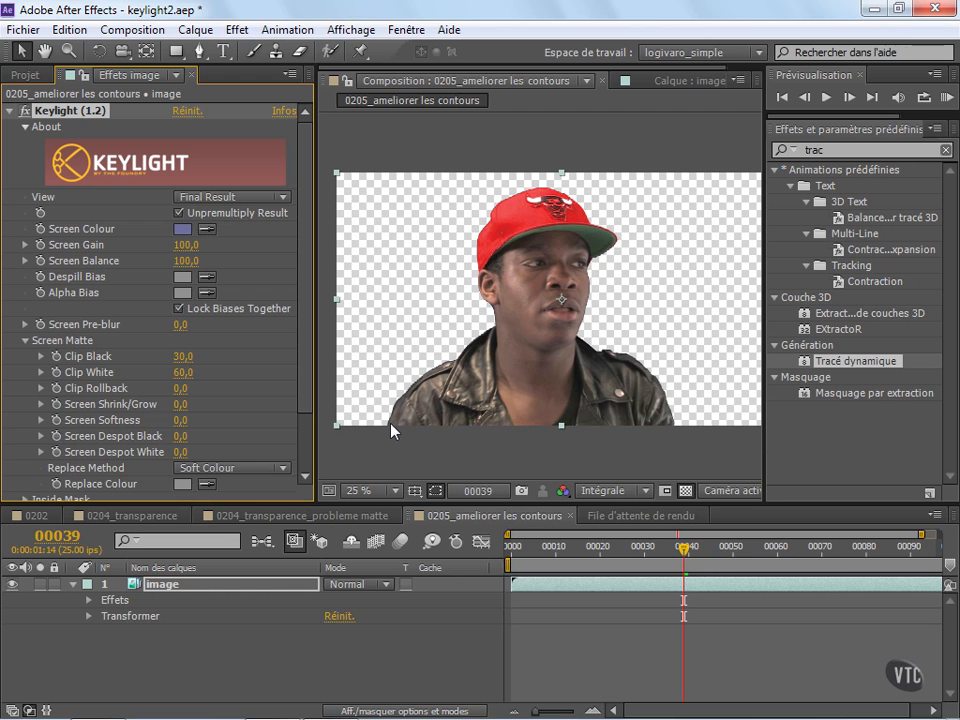
Examine the edges of the keyed subject at 100% zoom around the jacket, face, cap, ear and neck.
scroll(600, 380, up, 4)
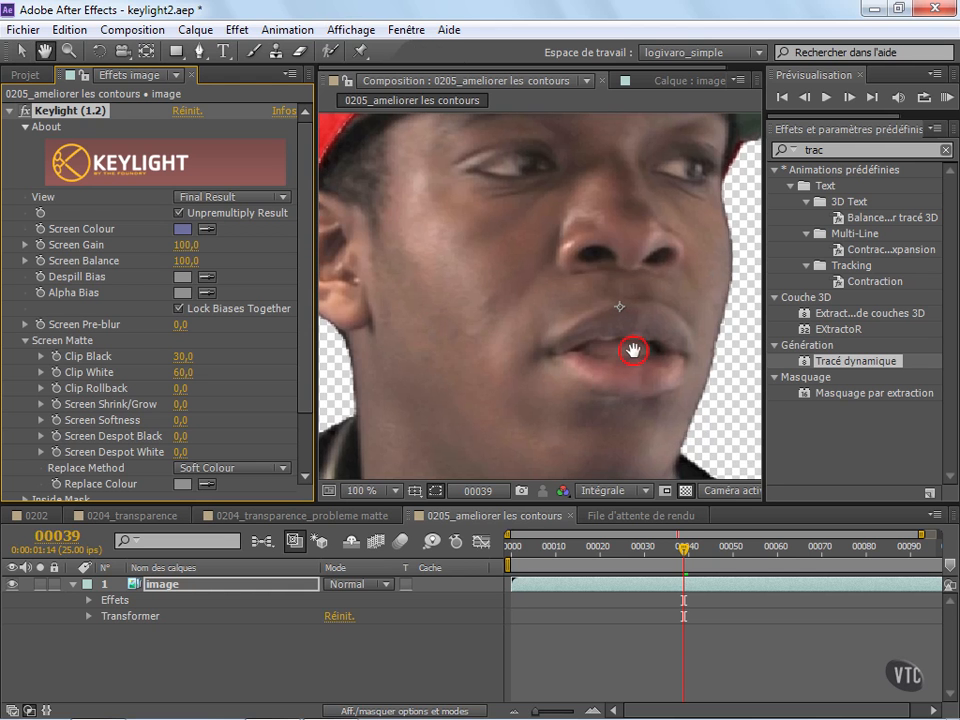
drag(632, 350, 439, 182)
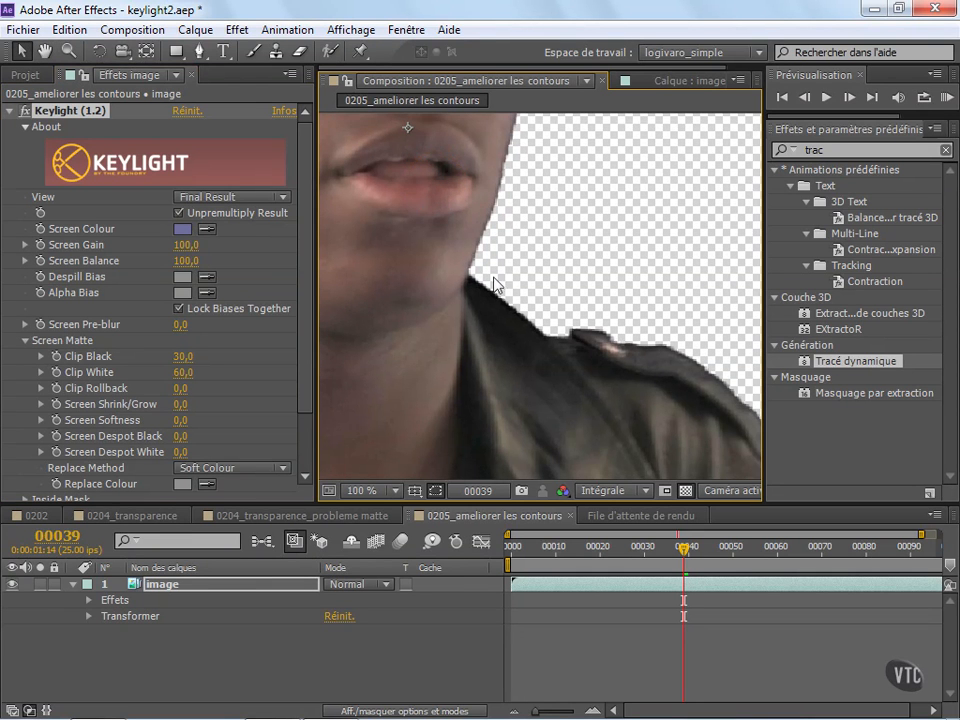
drag(574, 396, 440, 268)
drag(613, 387, 524, 382)
key(v)
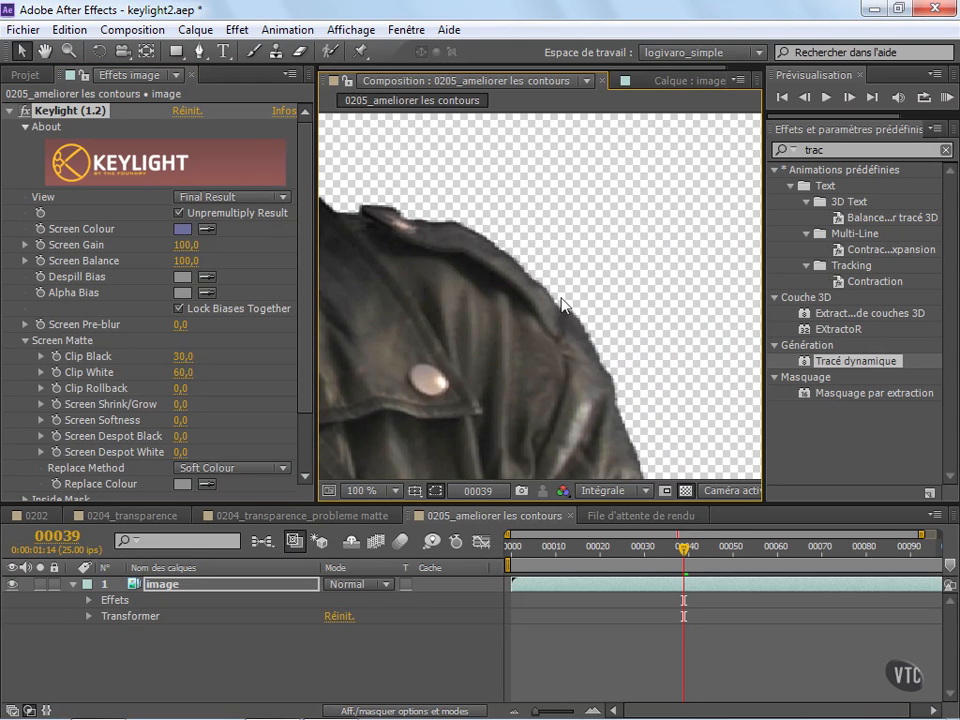
key(space)
drag(345, 245, 602, 388)
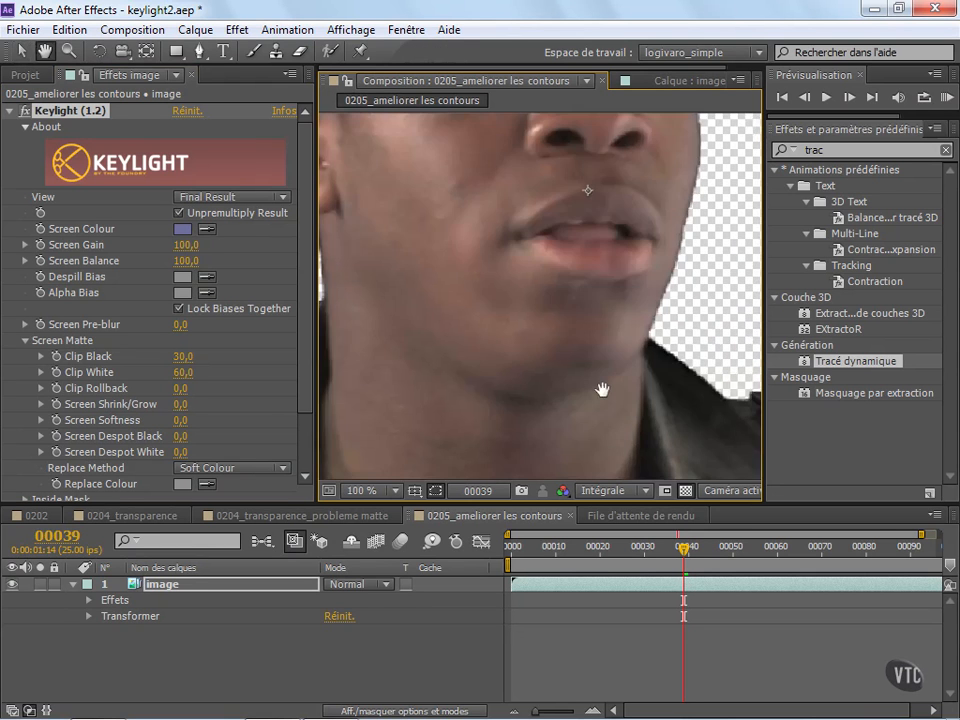
drag(610, 170, 696, 214)
scroll(643, 315, up, 5)
drag(506, 345, 660, 180)
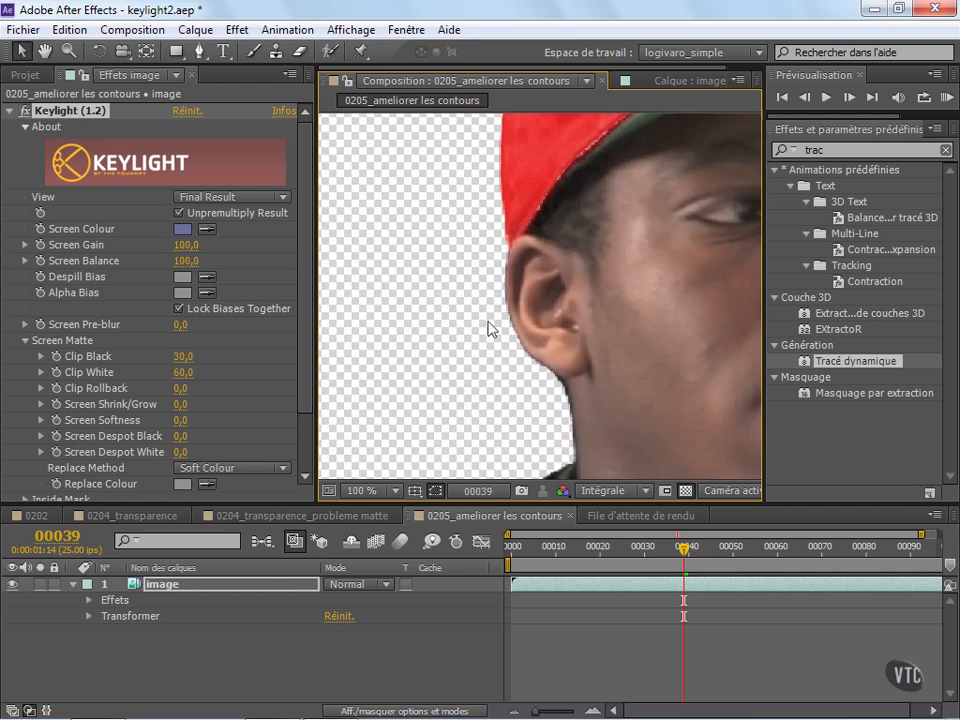
drag(588, 415, 531, 251)
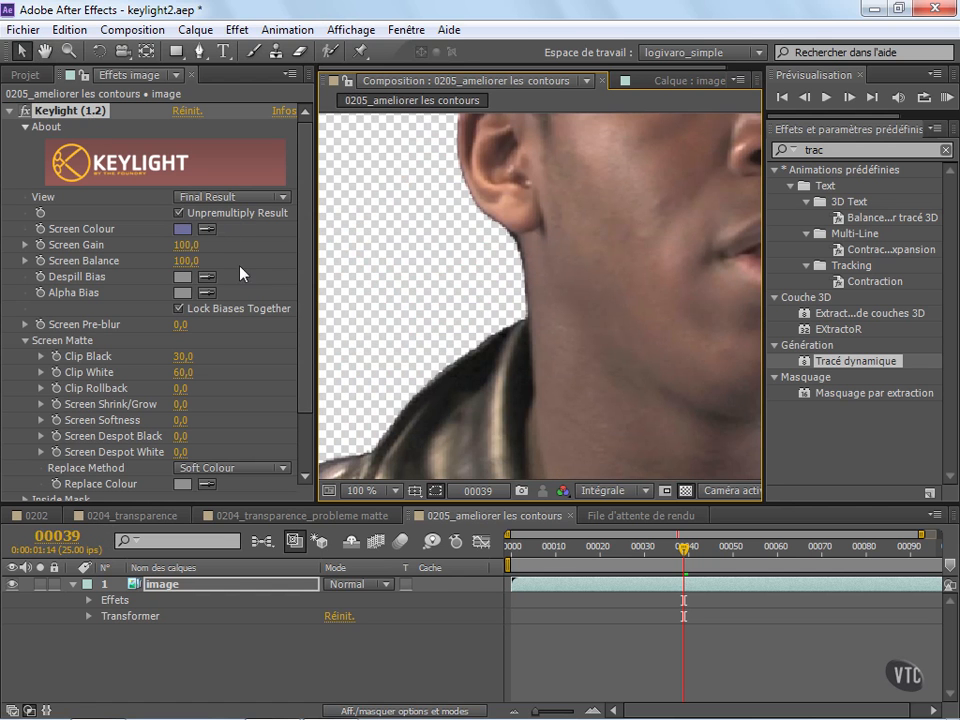
Set Keylight's Screen Shrink/Grow to 6 to expand the matte around the subject.
scroll(240, 300, down, 2)
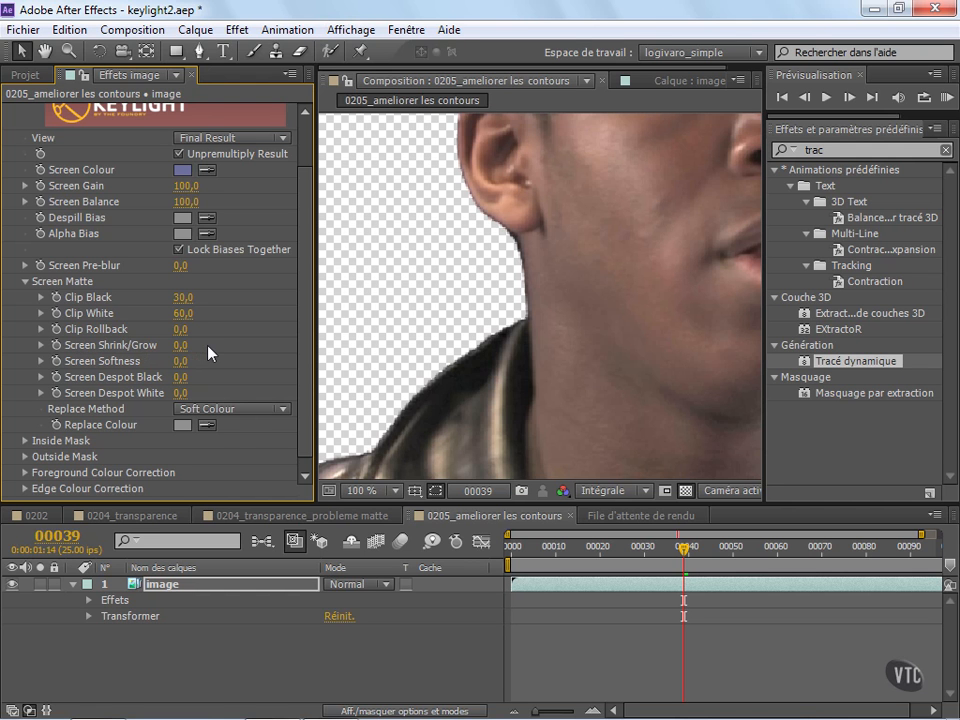
click(180, 345)
text(6)
key(Return)
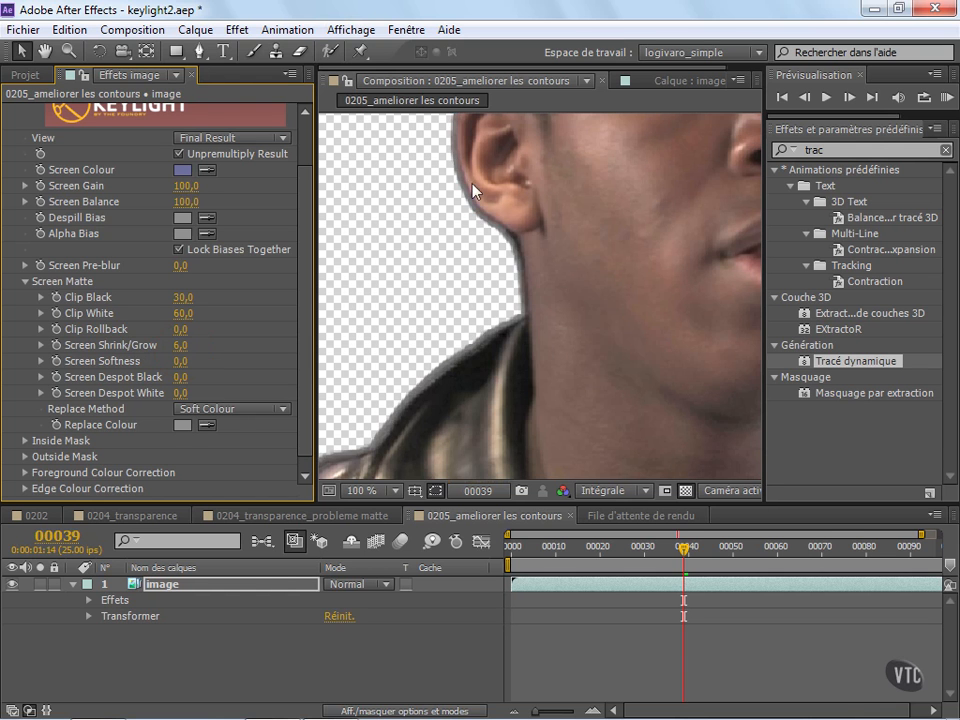
Increase Screen Shrink/Grow to 12 and check the matte outline around the neck and shoulder.
click(183, 345)
text(12)
key(Return)
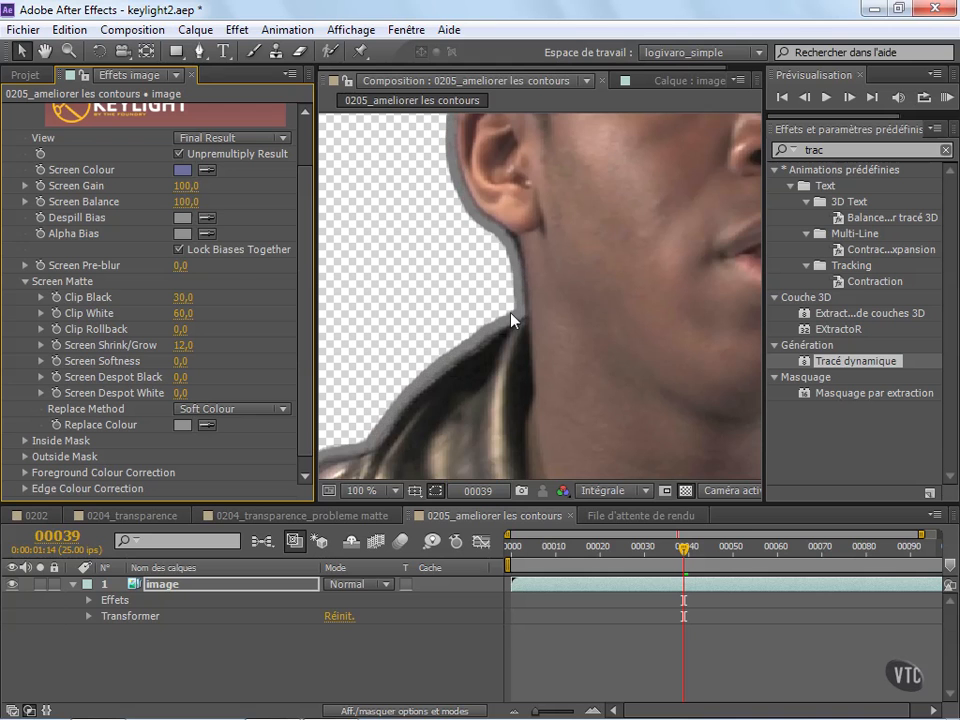
drag(501, 338, 519, 420)
drag(546, 184, 505, 160)
drag(512, 390, 527, 225)
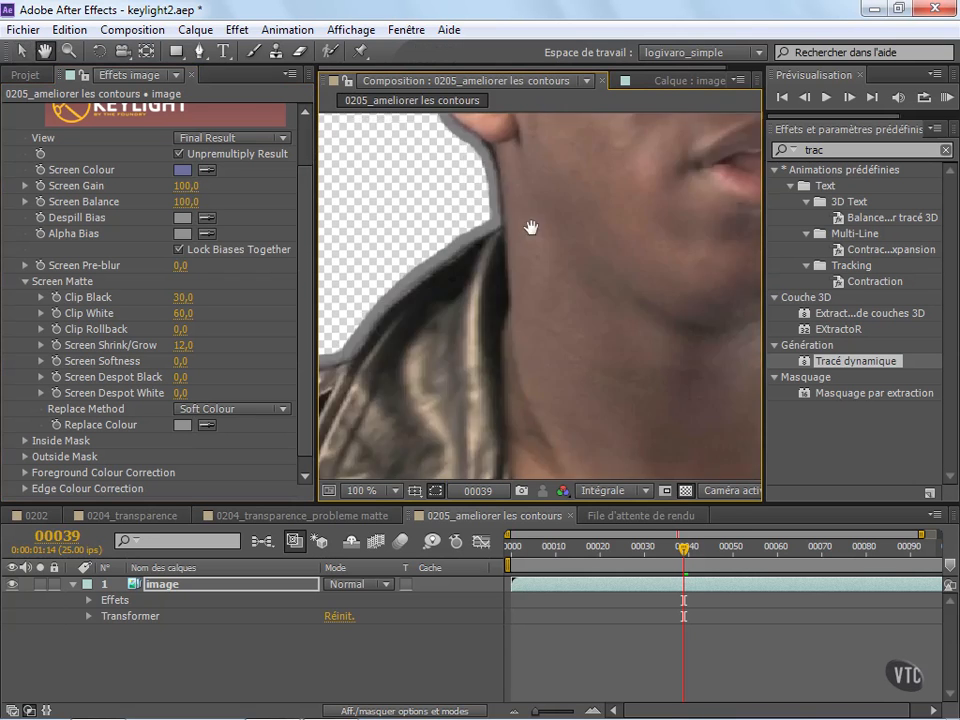
scroll(545, 290, down, 6)
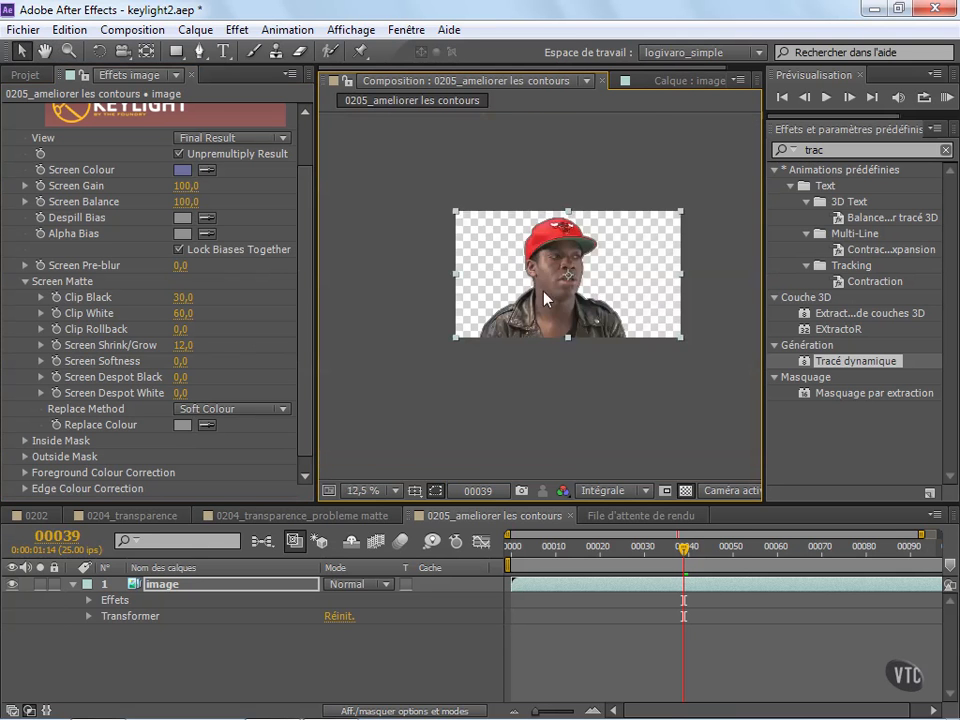
scroll(537, 305, up, 6)
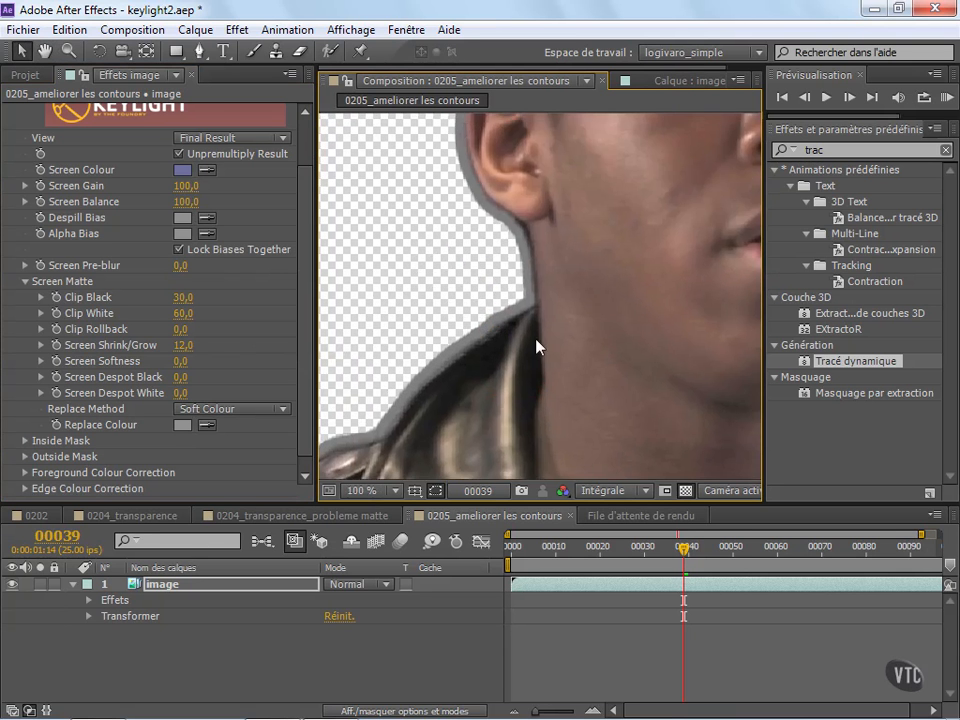
drag(487, 345, 486, 302)
scroll(488, 305, down, 2)
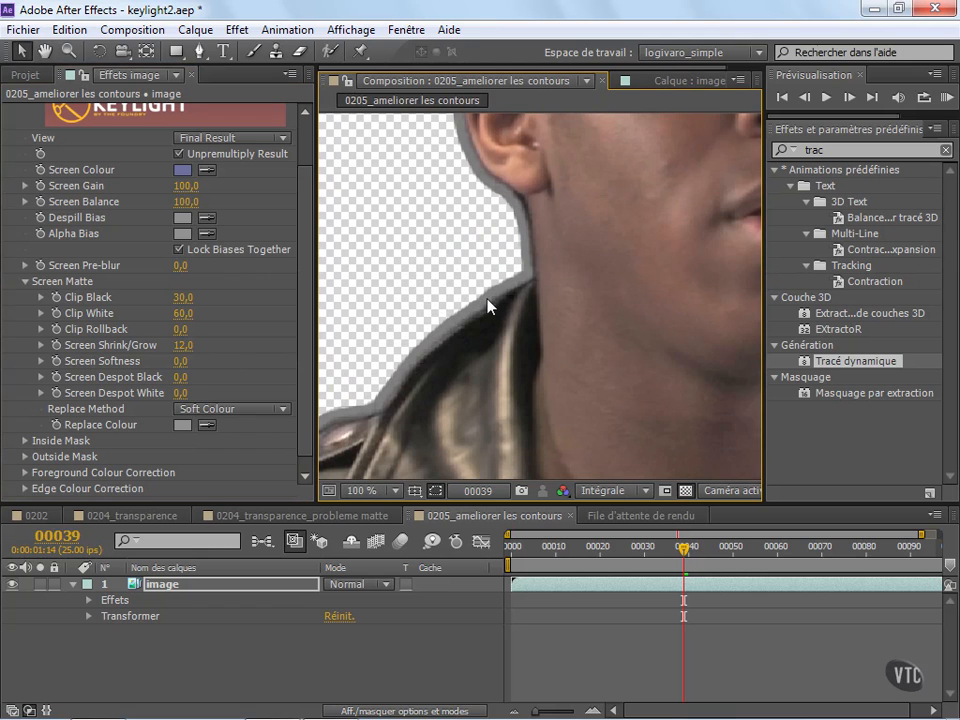
Reset Screen Shrink/Grow to 0, and set it to -2 to contract the matte.
click(183, 345)
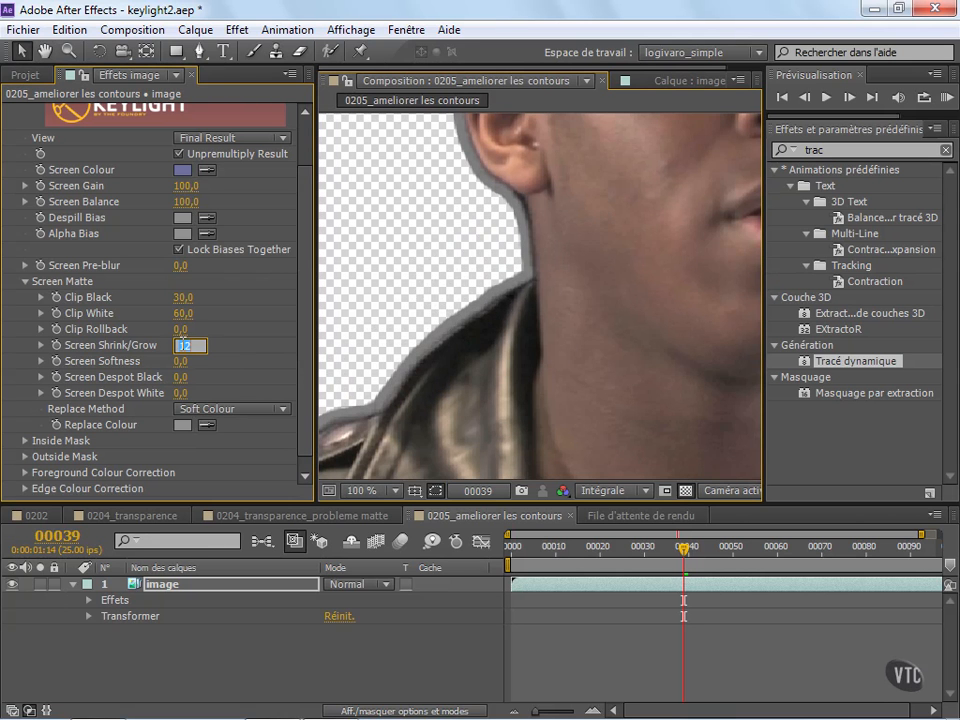
text(0)
key(Return)
click(182, 347)
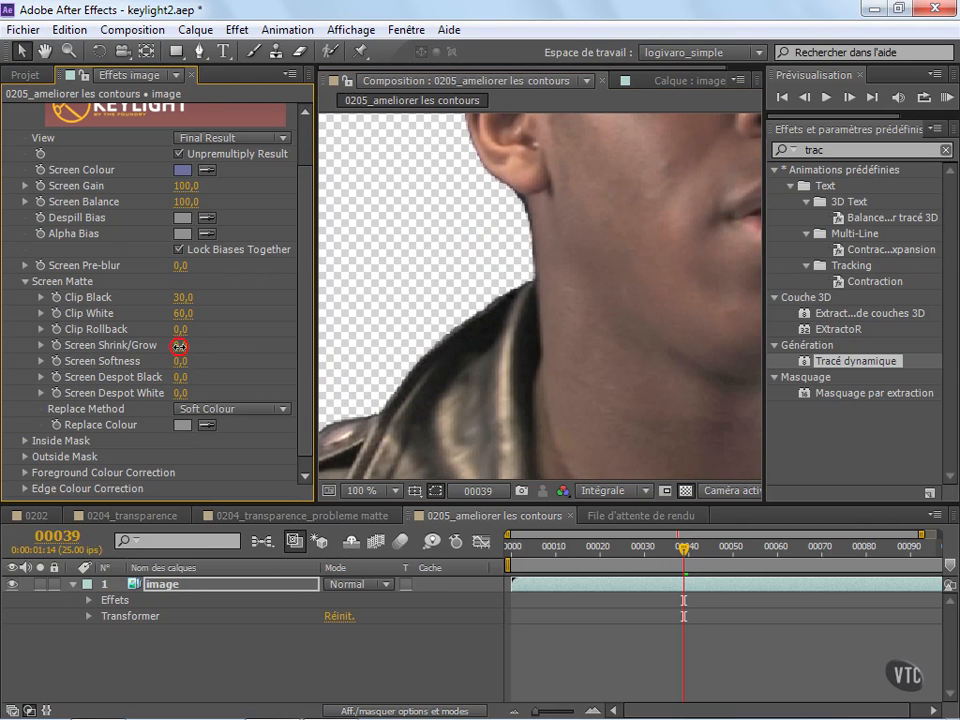
text(-2)
key(Return)
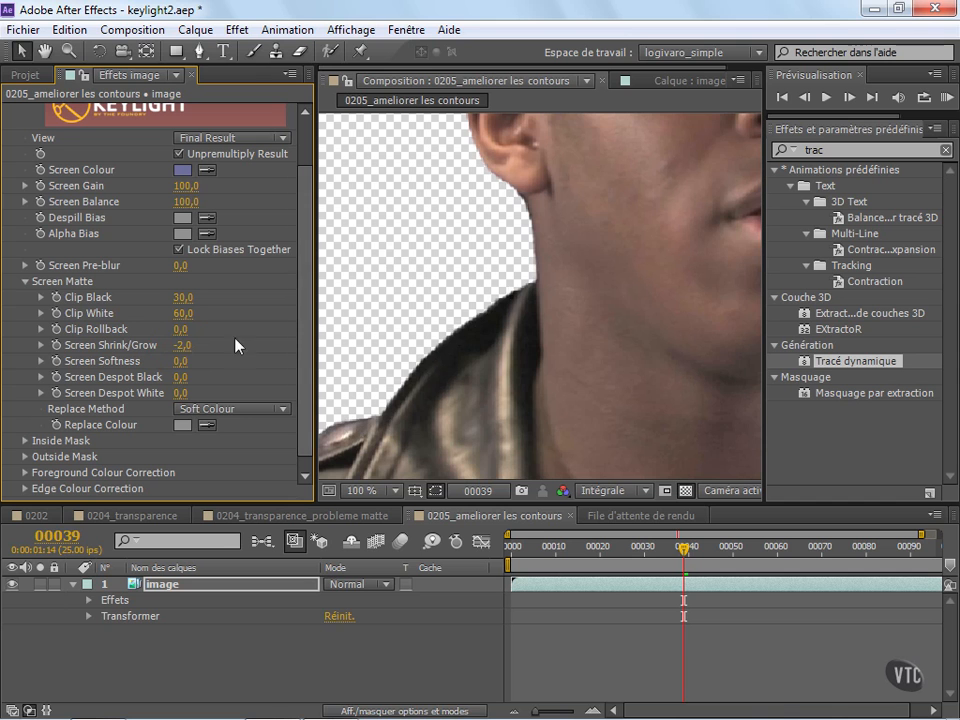
Set Screen Softness to 2 to soften the edge of the matte.
drag(538, 284, 669, 172)
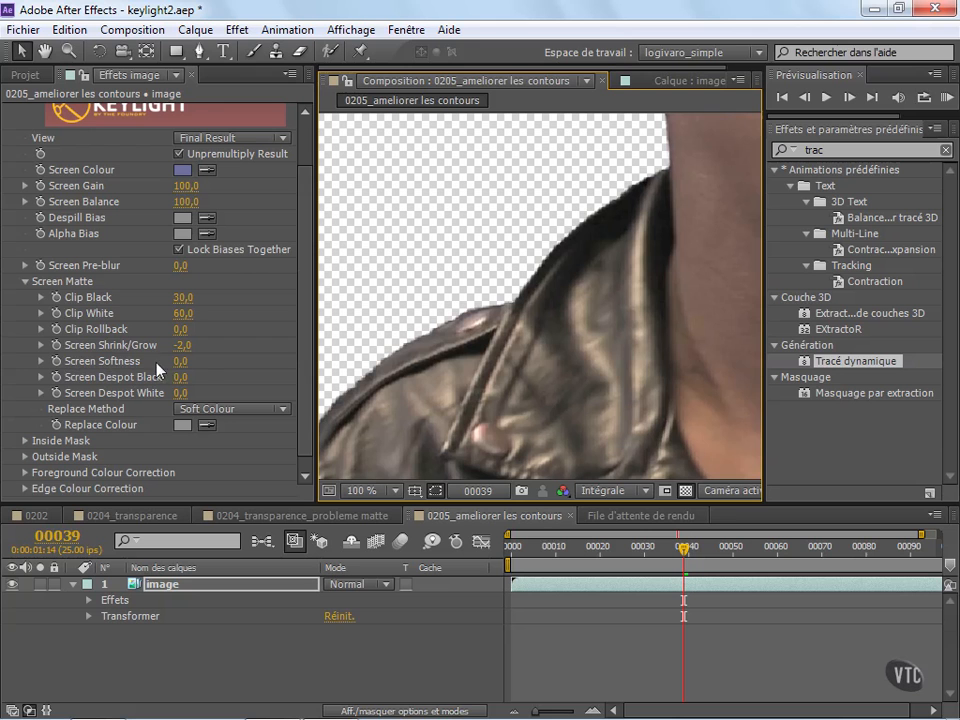
click(181, 361)
text(2)
key(Return)
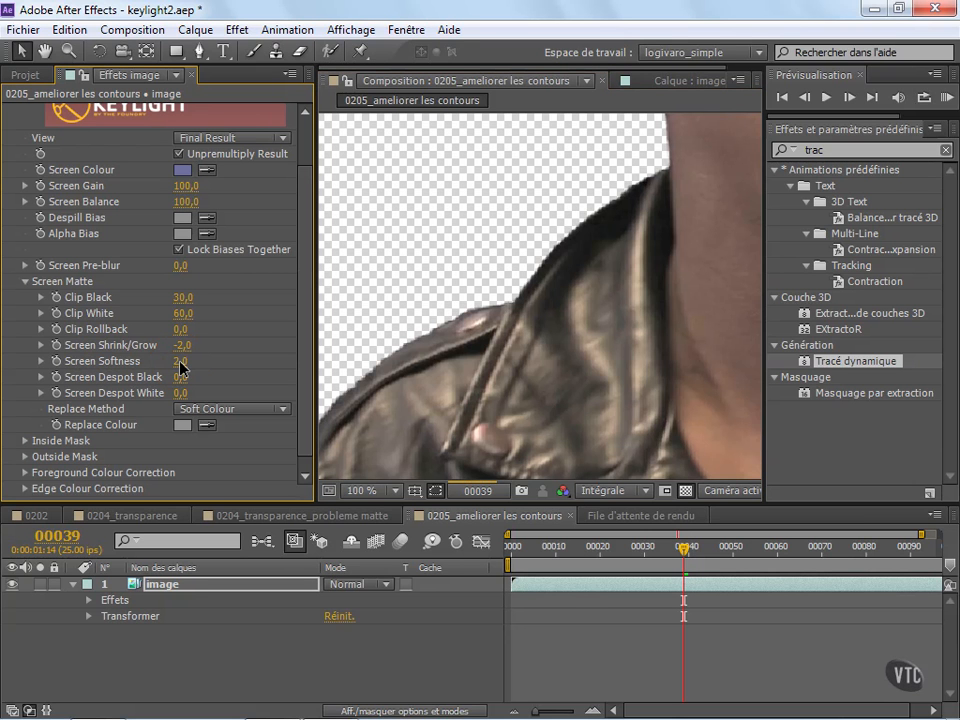
Check the contour up to the cap and raise Screen Softness to 3.
drag(640, 194, 527, 384)
drag(614, 232, 499, 431)
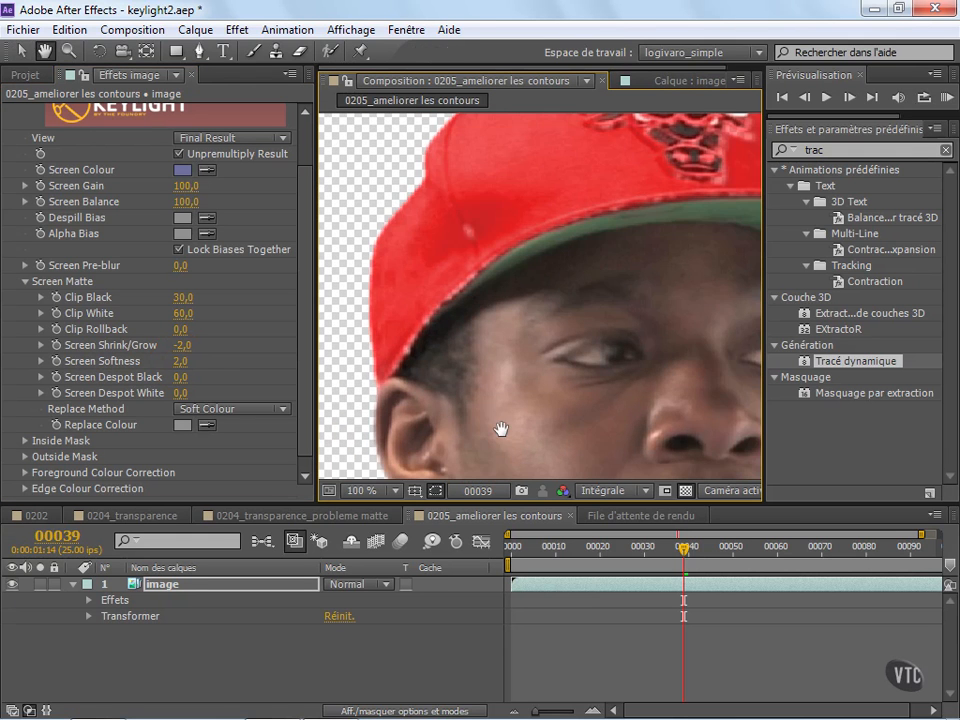
click(180, 361)
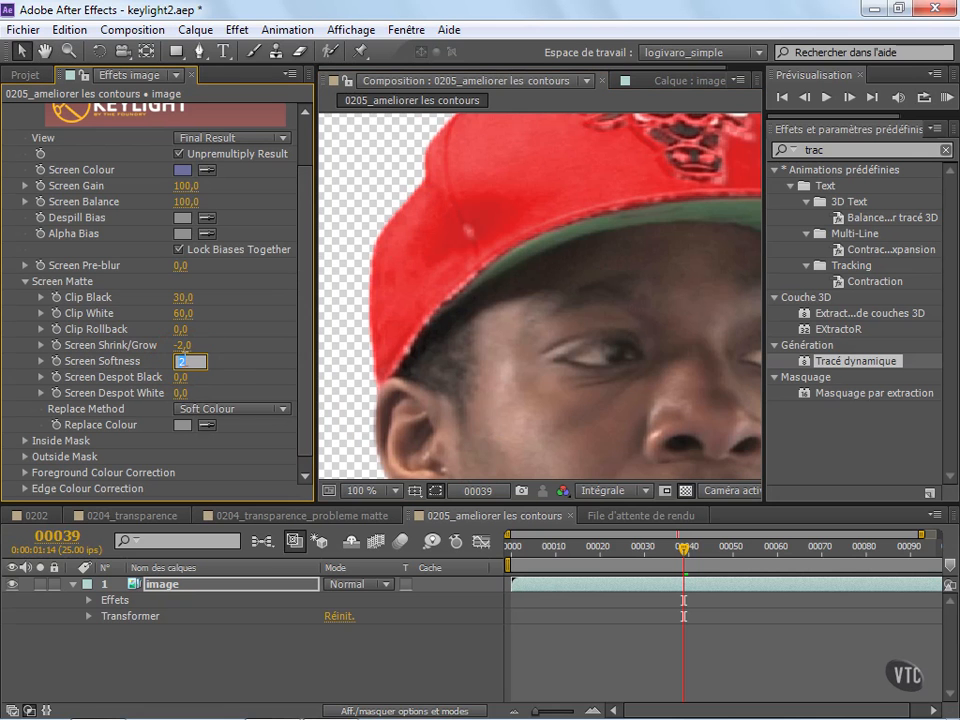
text(0)
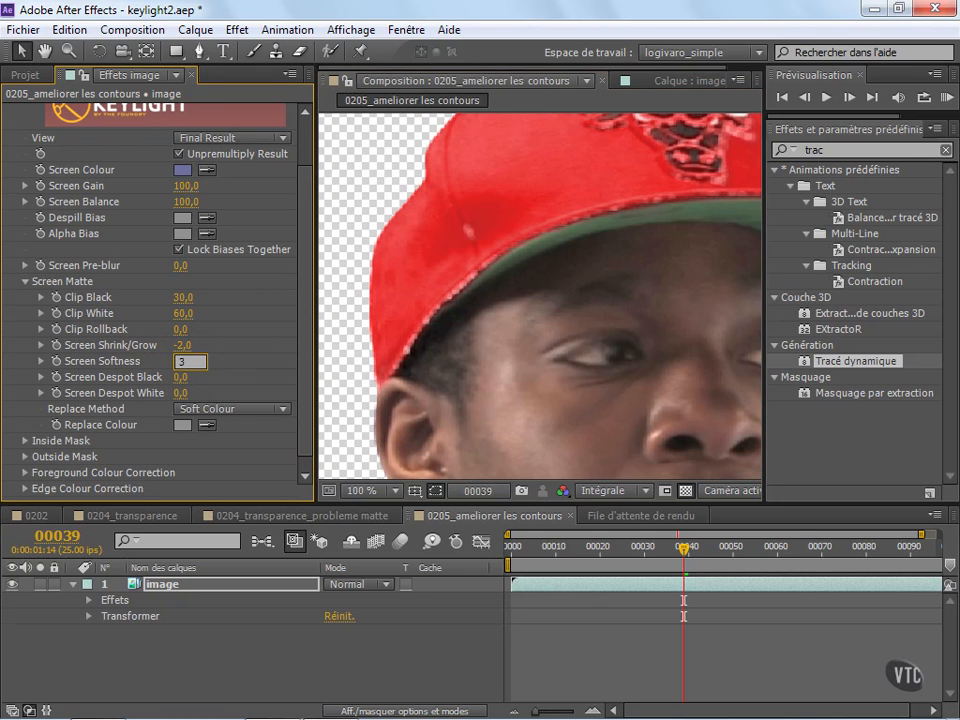
key(Return)
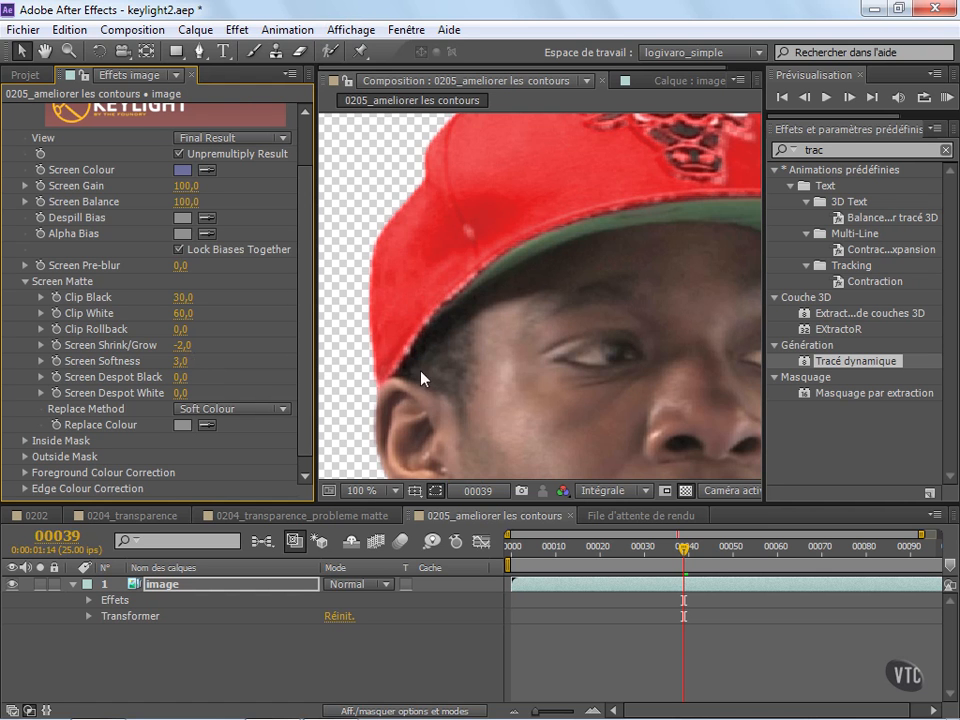
Check the cap visor and face edges, and turn off the transparency grid to view them on black.
drag(538, 370, 260, 339)
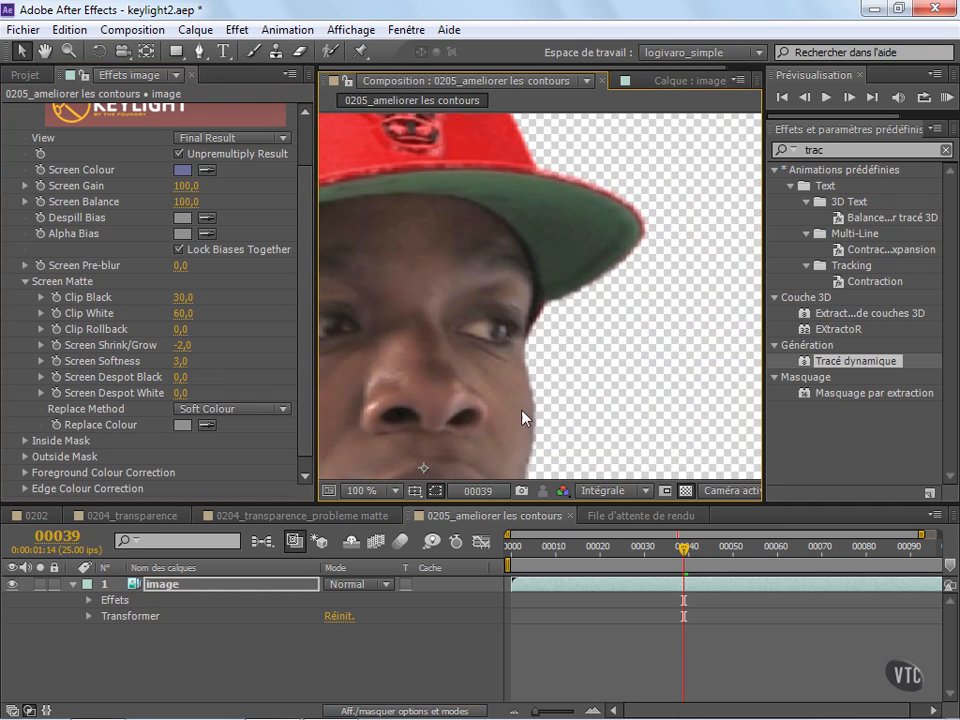
drag(520, 385, 538, 250)
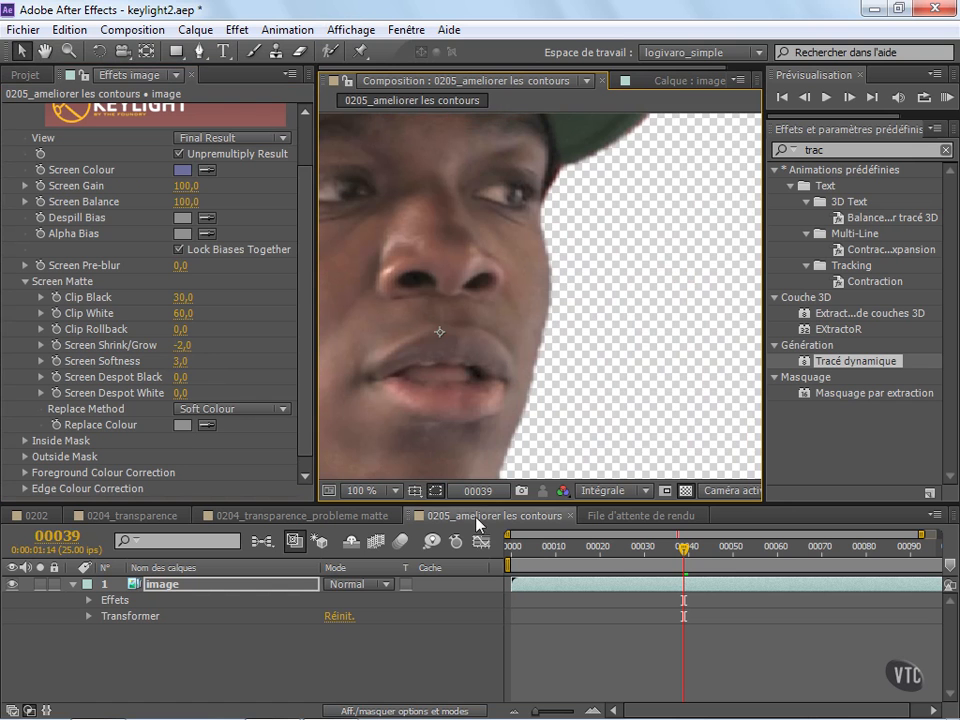
click(687, 491)
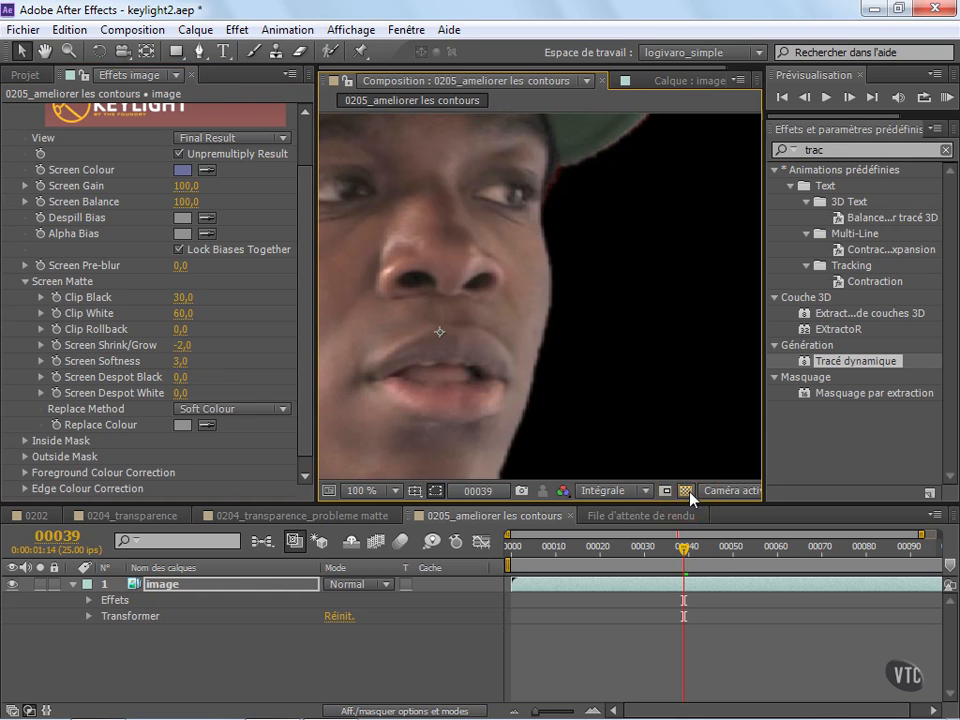
Compare the edge with Screen Softness at 0 and at 6 against the black background.
click(175, 345)
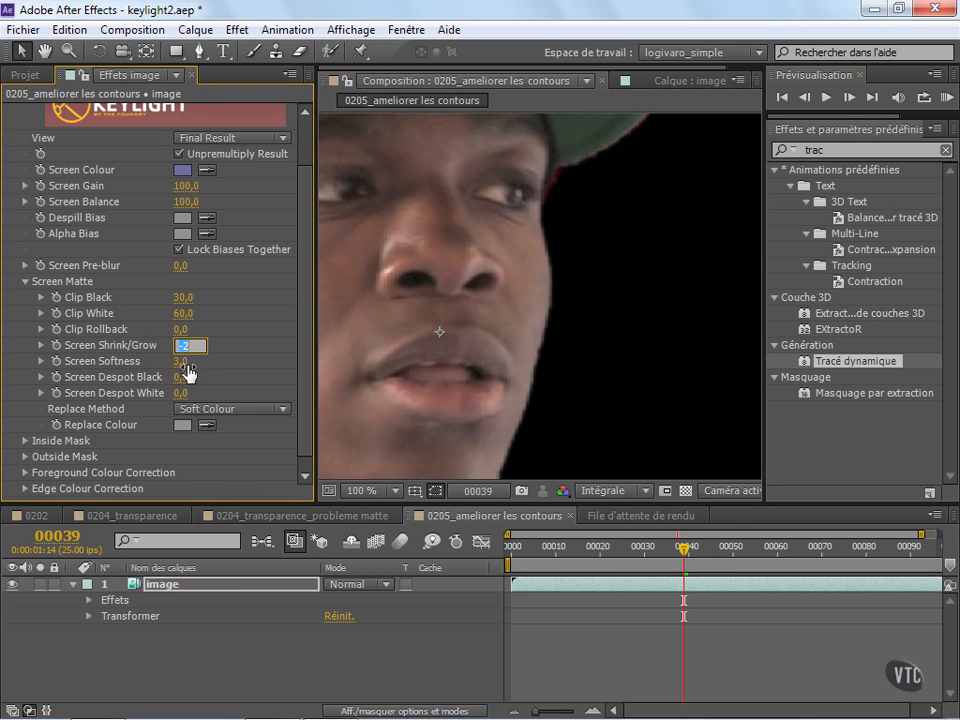
key(Return)
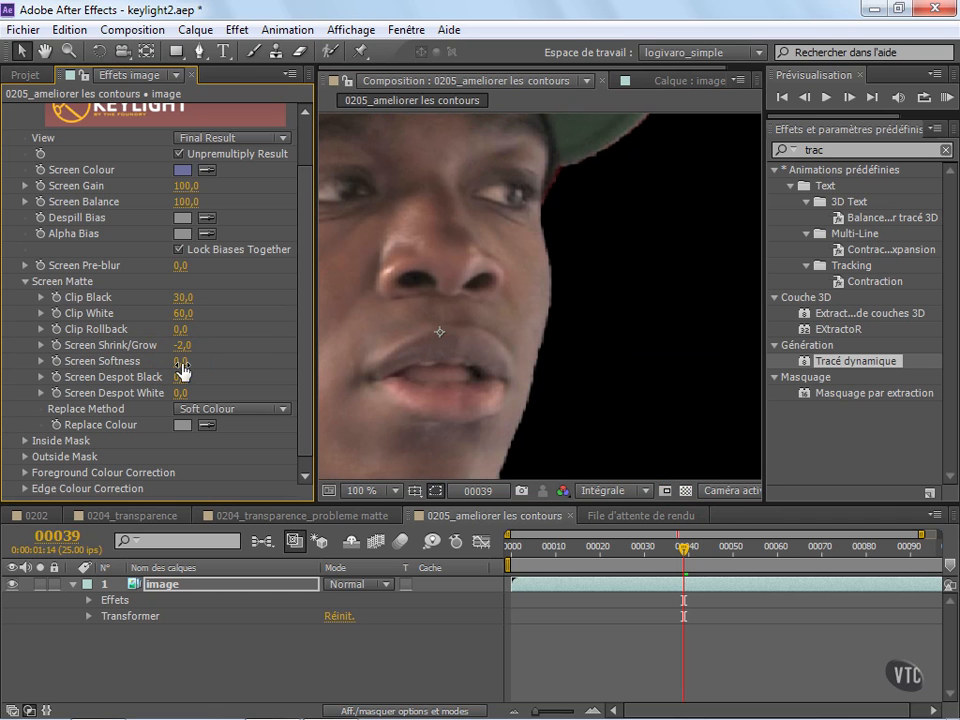
click(181, 362)
text(6)
key(Return)
scroll(508, 409, down, 1)
key(space)
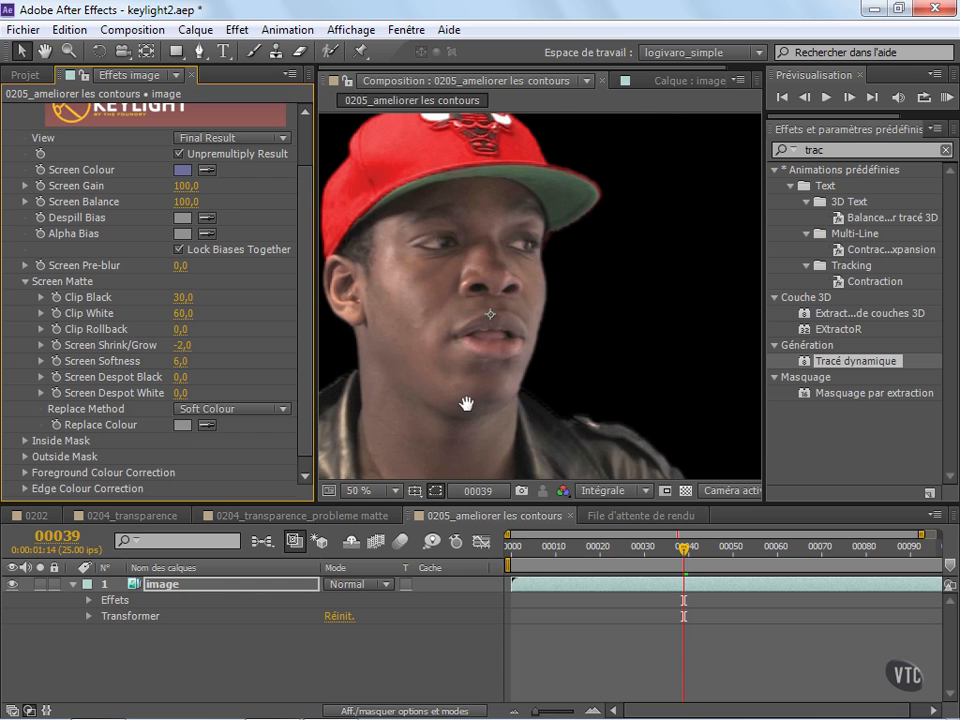
drag(465, 403, 512, 359)
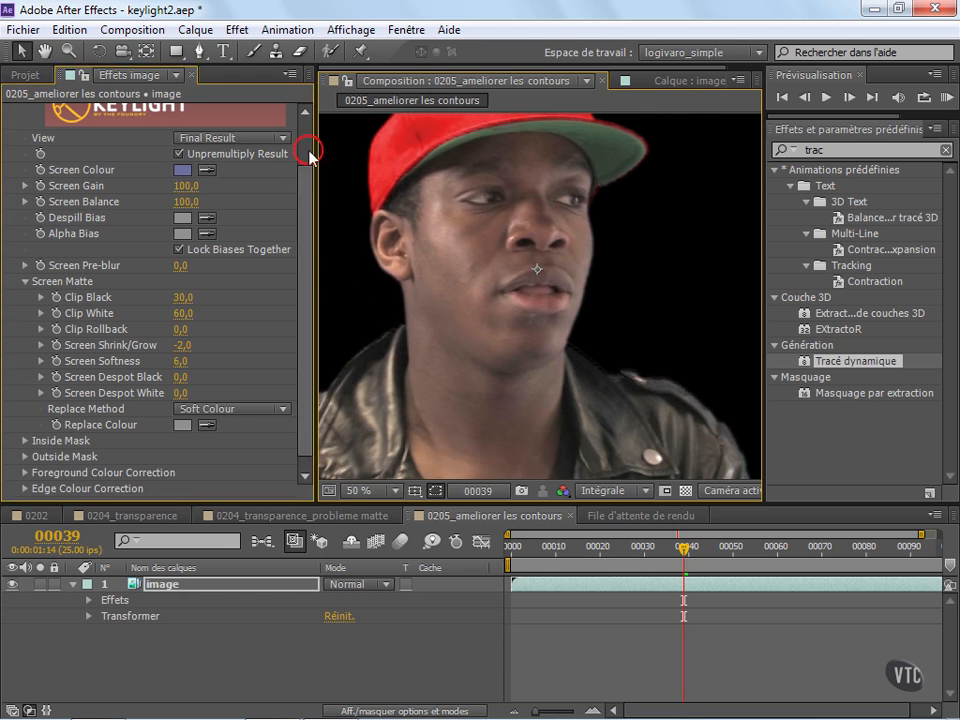
Reset both Screen Shrink/Grow and Screen Softness to 0.
drag(311, 154, 302, 211)
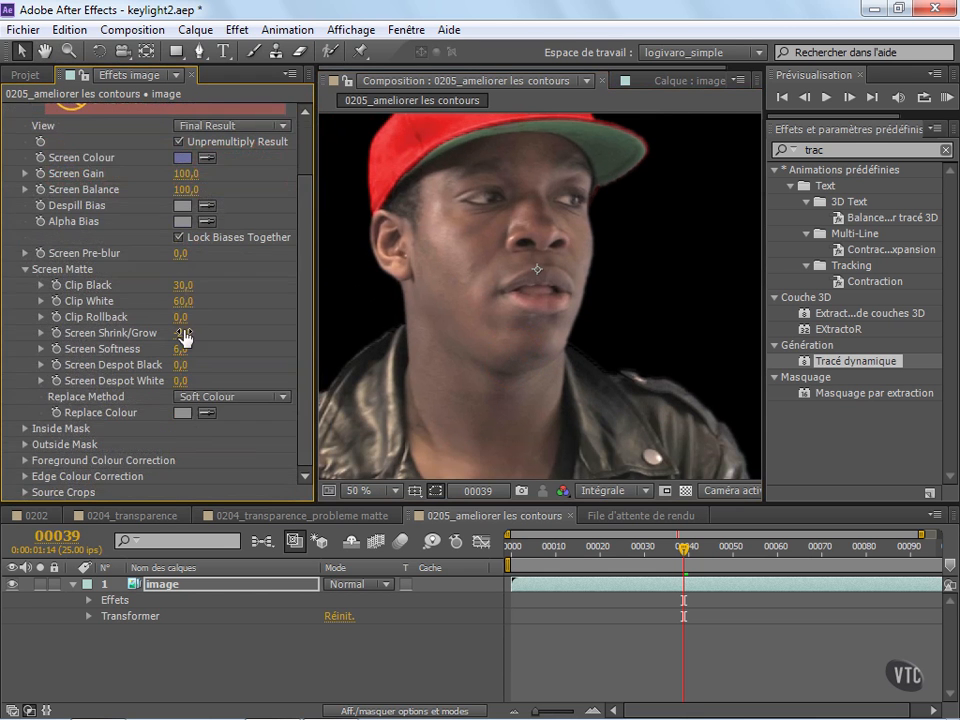
click(186, 333)
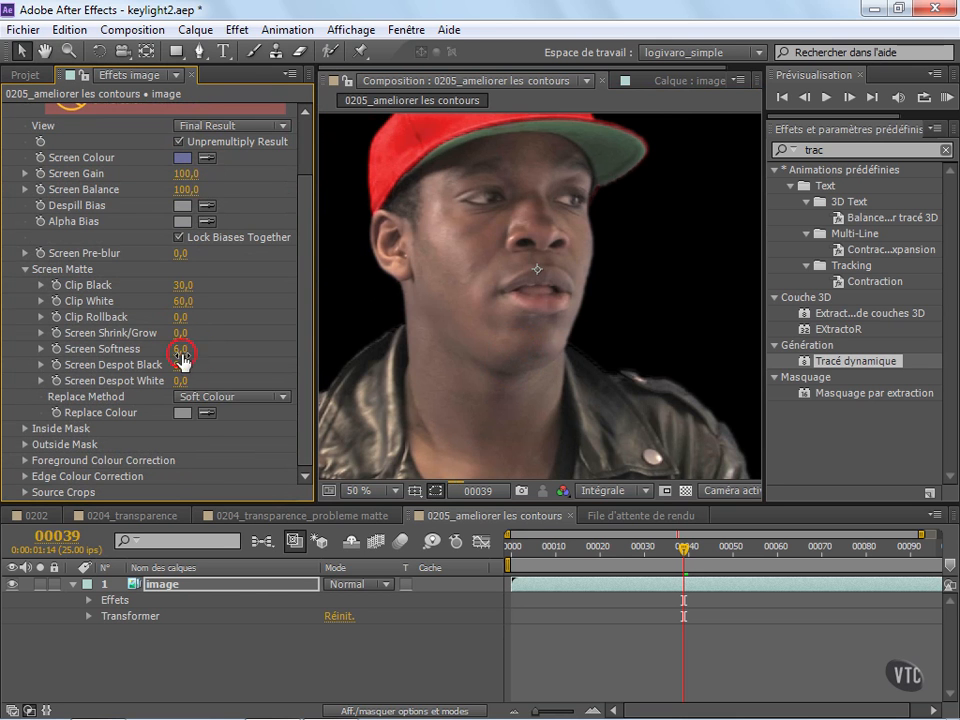
click(185, 351)
text(0)
key(Return)
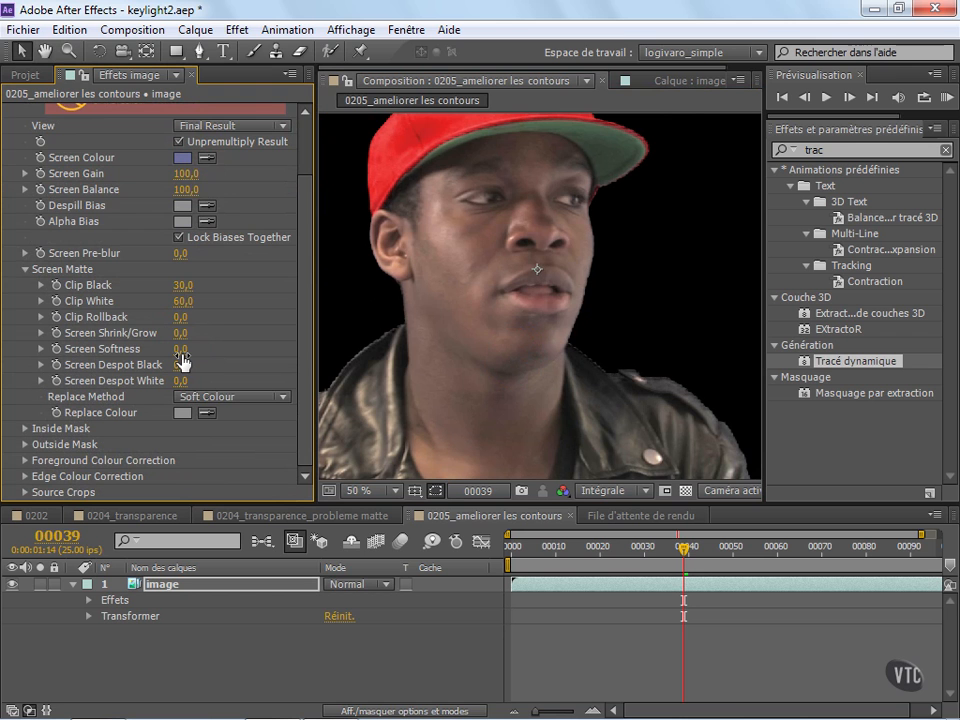
Show the whole composition at 25% and select the image layer in the timeline.
click(238, 638)
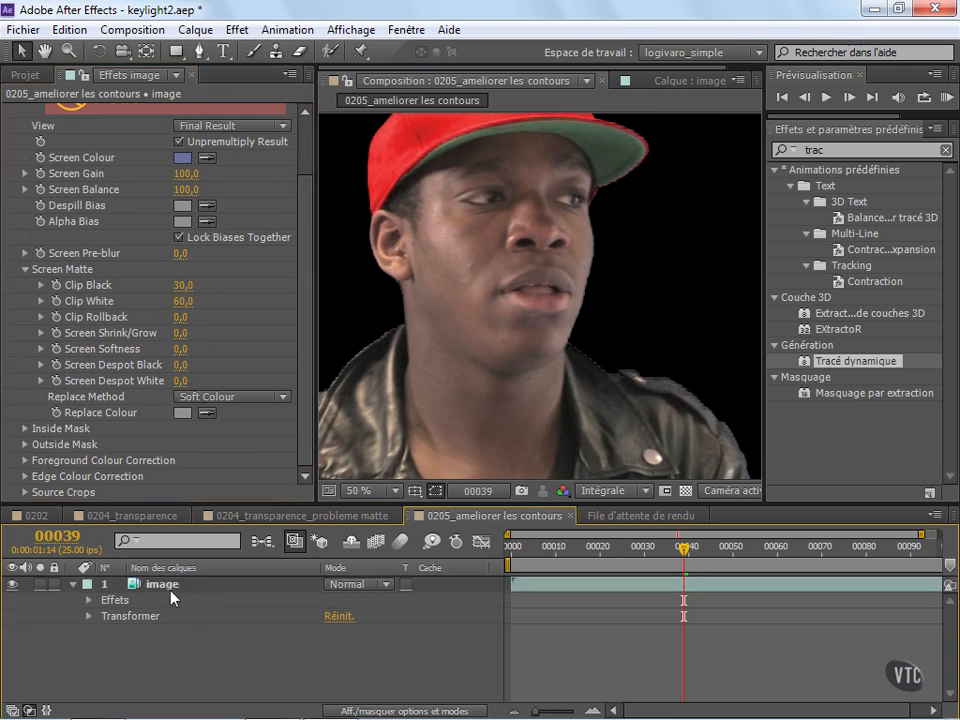
click(171, 587)
scroll(666, 332, down, 2)
drag(542, 317, 544, 332)
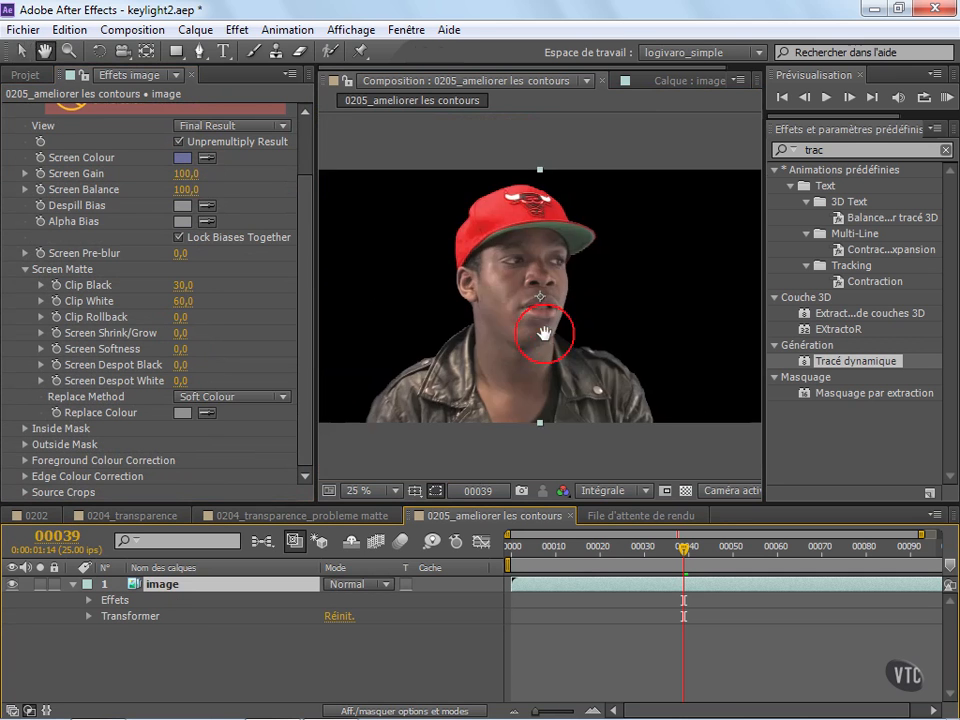
click(180, 641)
click(168, 584)
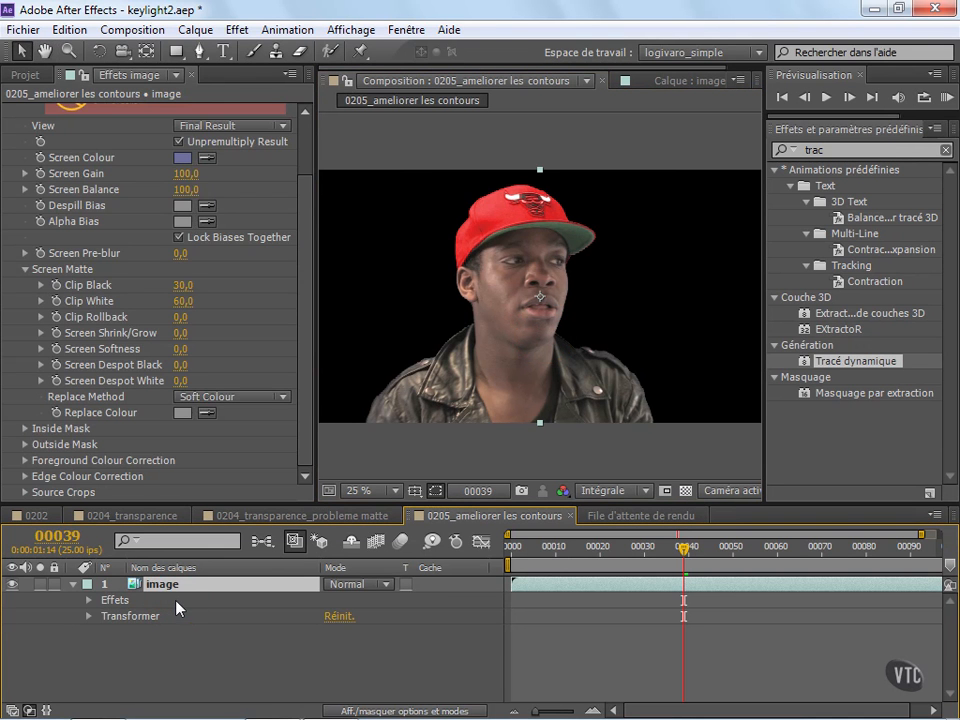
Duplicate the image layer and rename the upper copy matte.
key(ctrl+d)
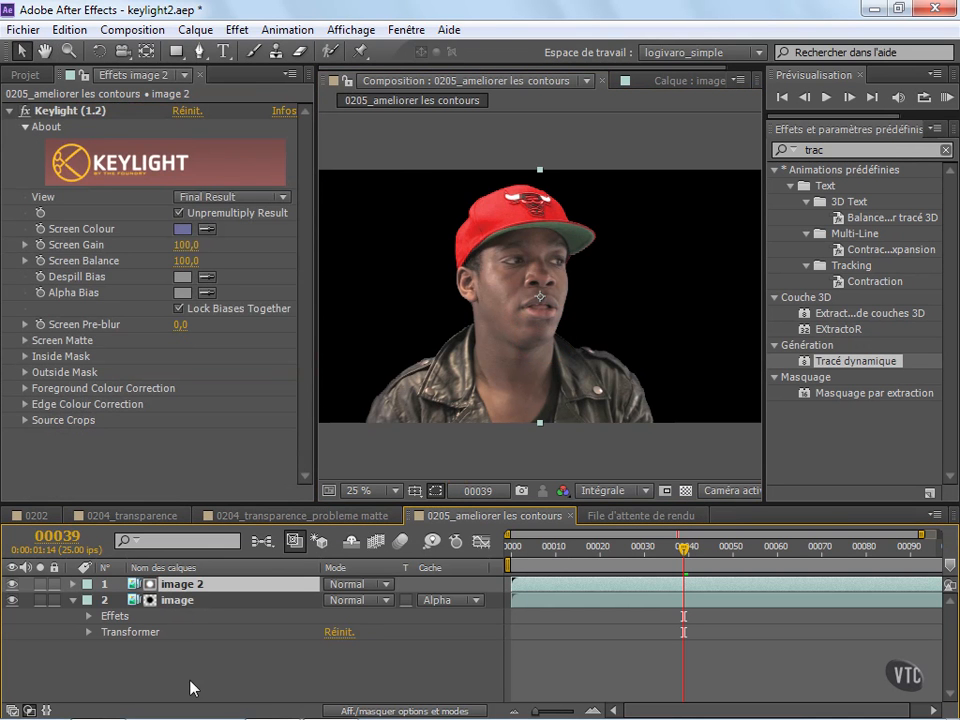
click(181, 588)
key(Return)
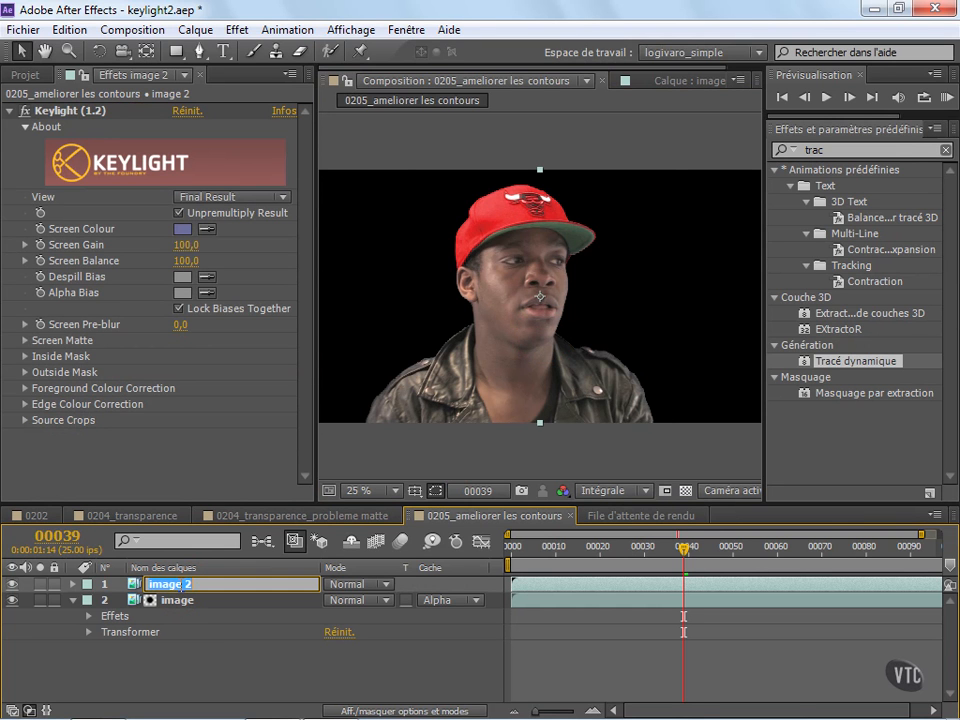
text(matte)
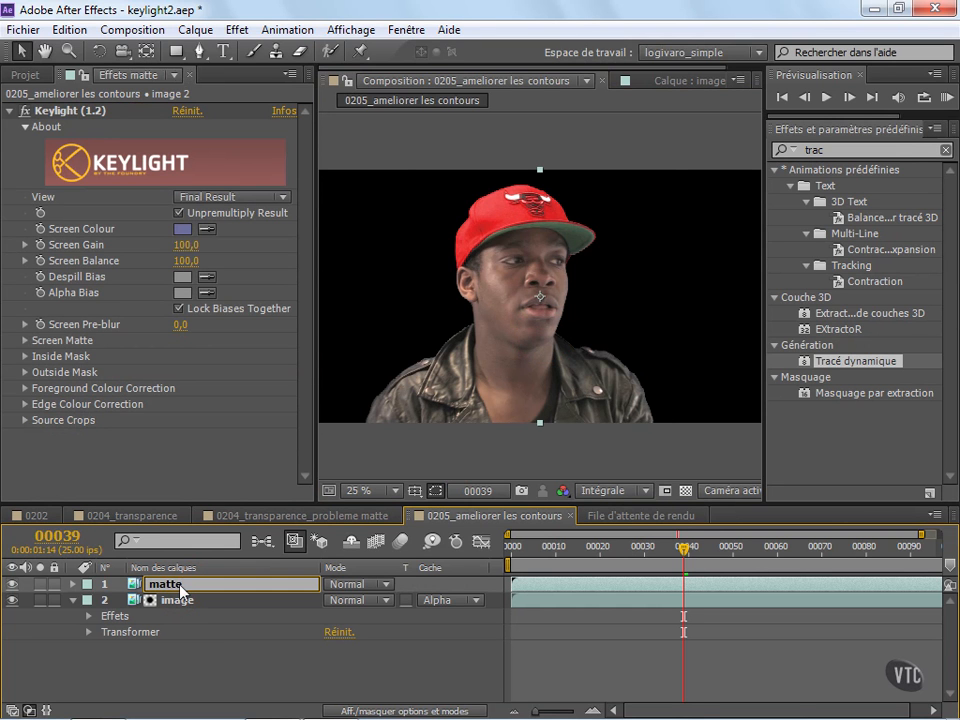
key(Return)
Remove the Keylight effect from the original image layer, keeping it on the matte layer.
click(178, 601)
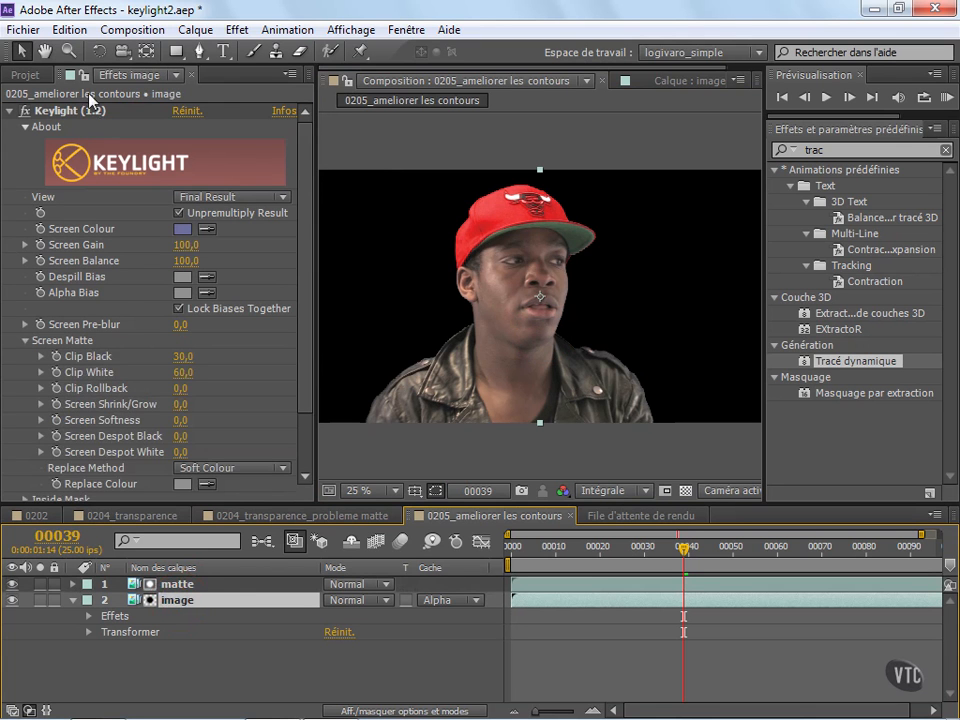
click(59, 111)
key(Delete)
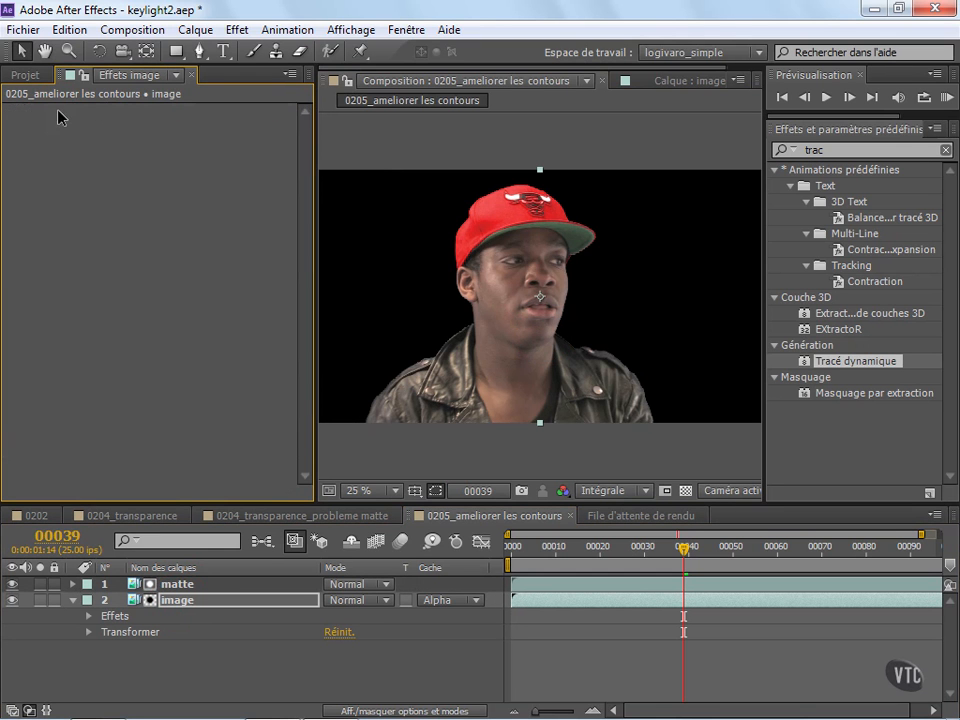
key(ctrl+z)
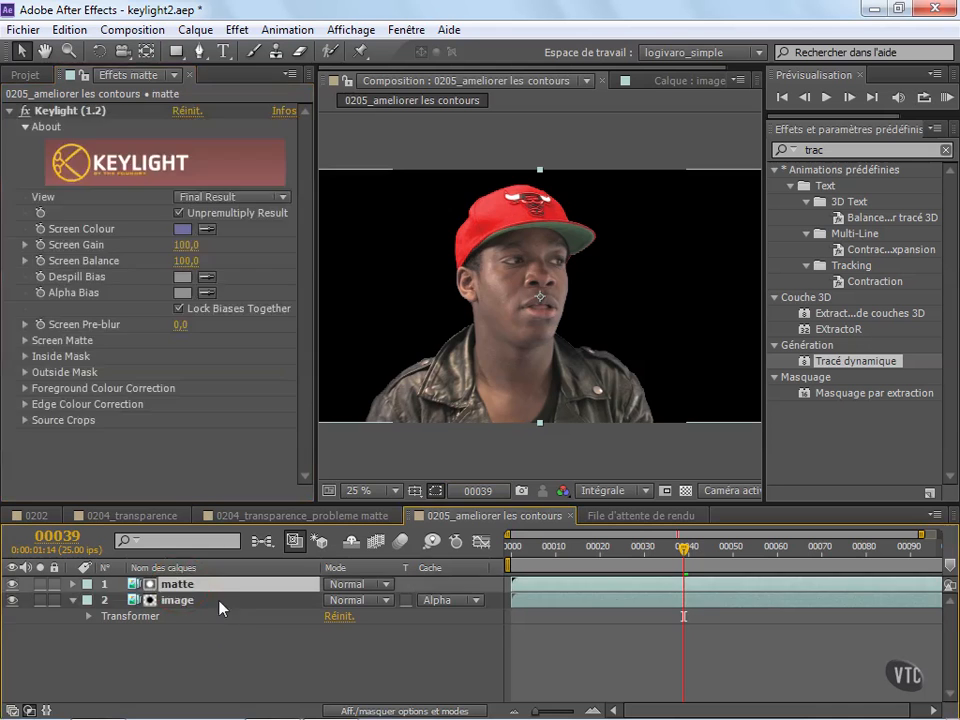
key(ctrl+shift+z)
Use Alpha matte as the image layer's track matte and hide the matte layer above it.
click(456, 602)
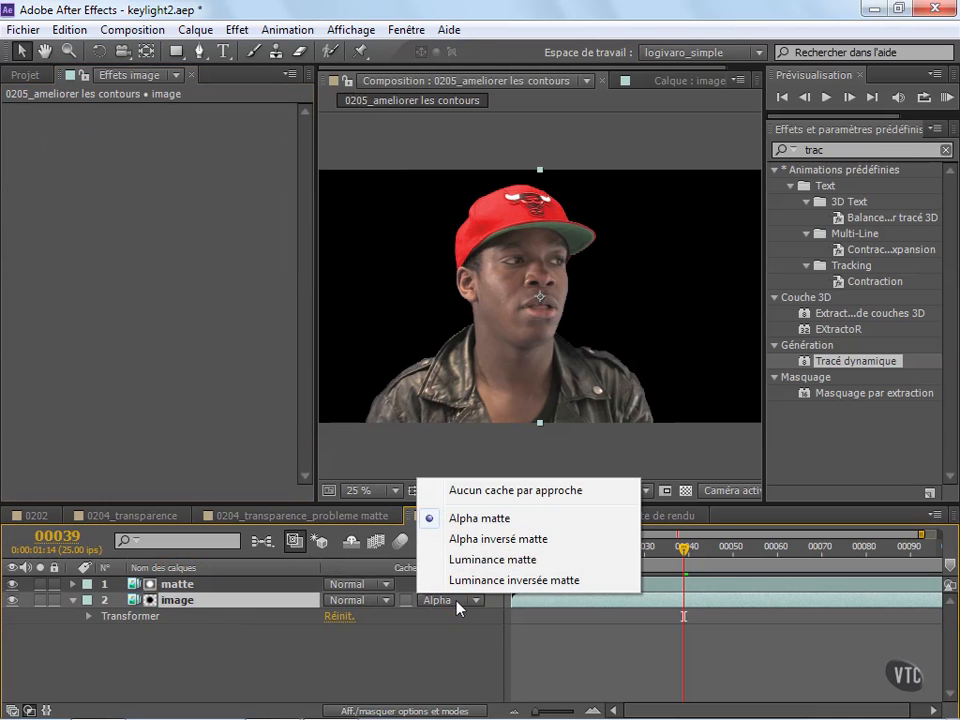
click(513, 520)
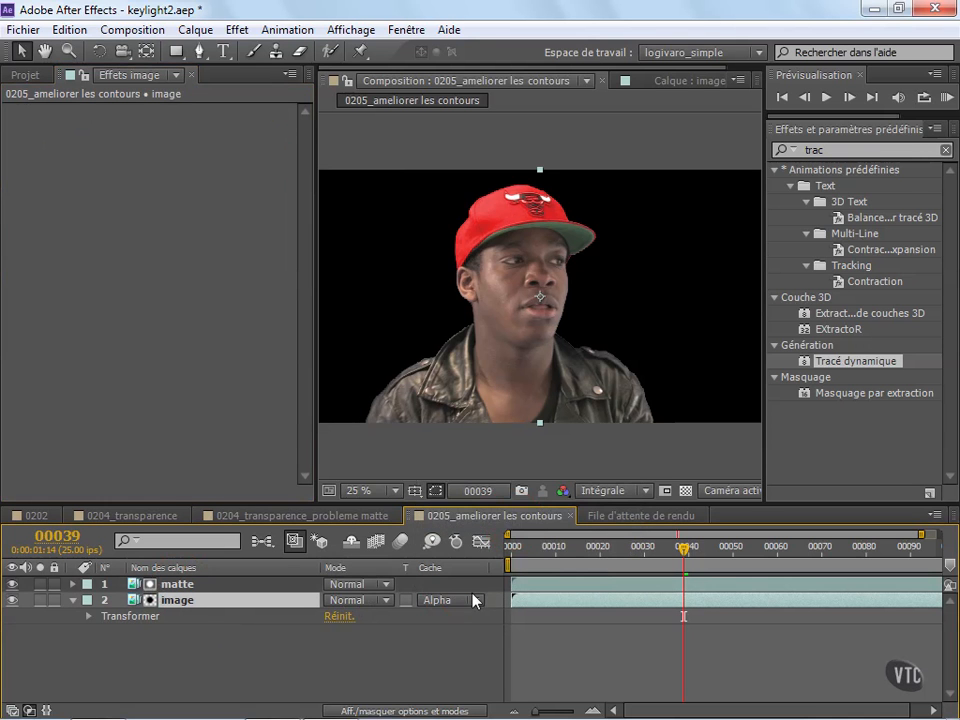
click(178, 584)
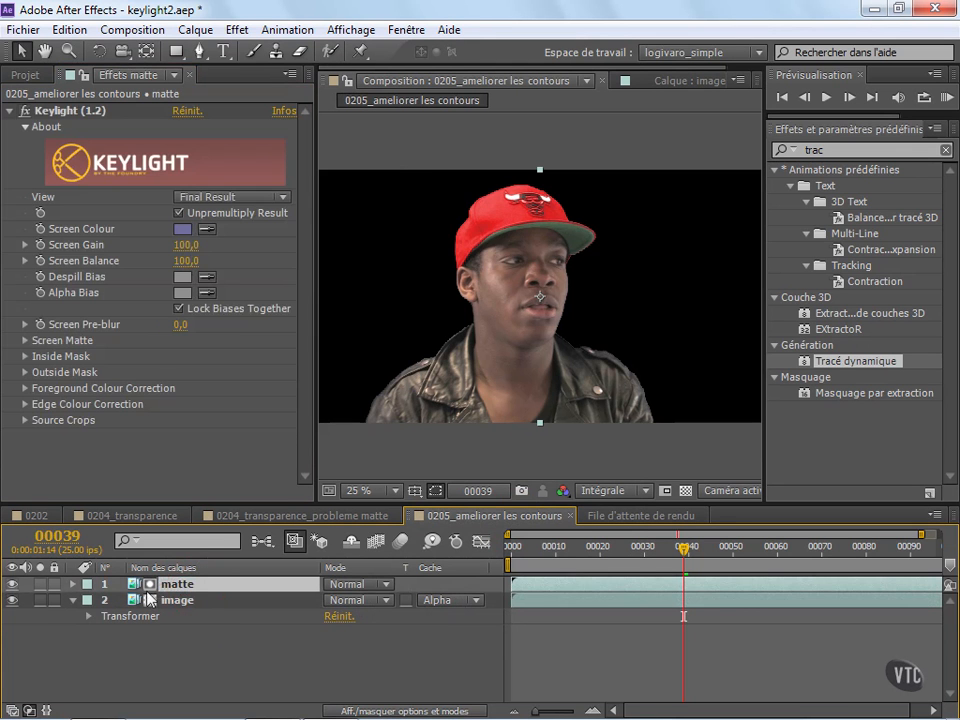
click(12, 600)
click(12, 600)
click(12, 584)
click(181, 601)
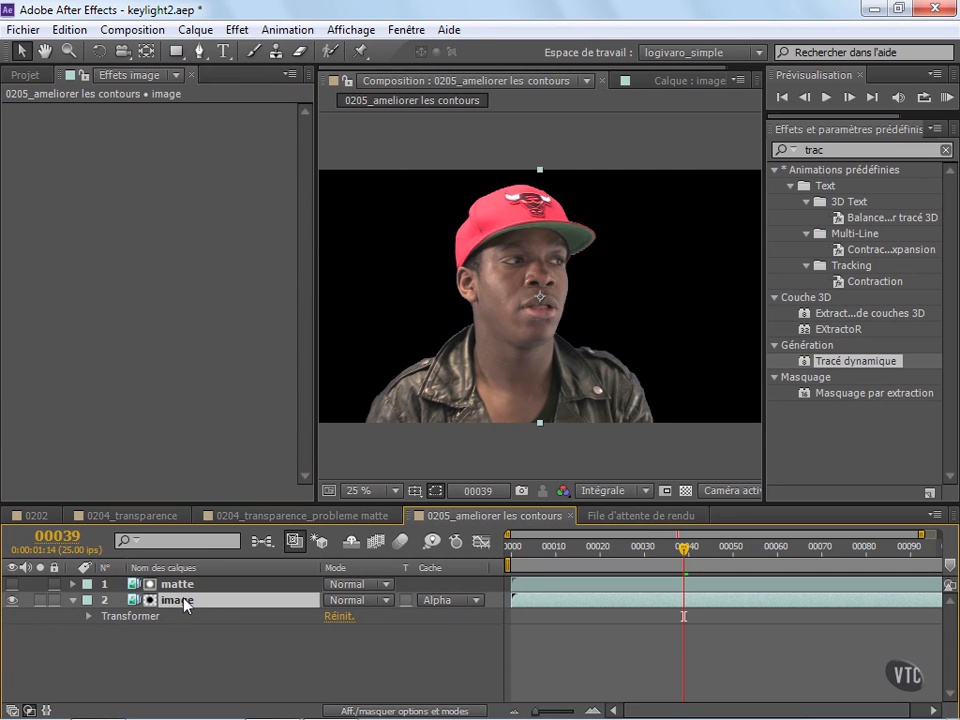
Apply the Dilaté-érodé simple effect to the matte layer.
click(178, 585)
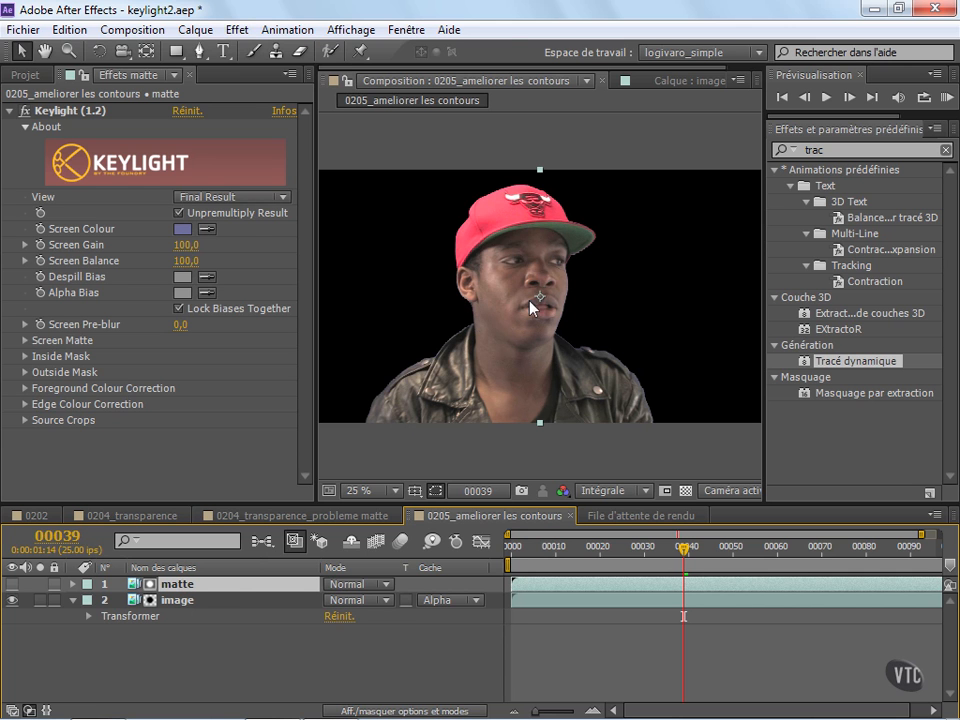
click(239, 30)
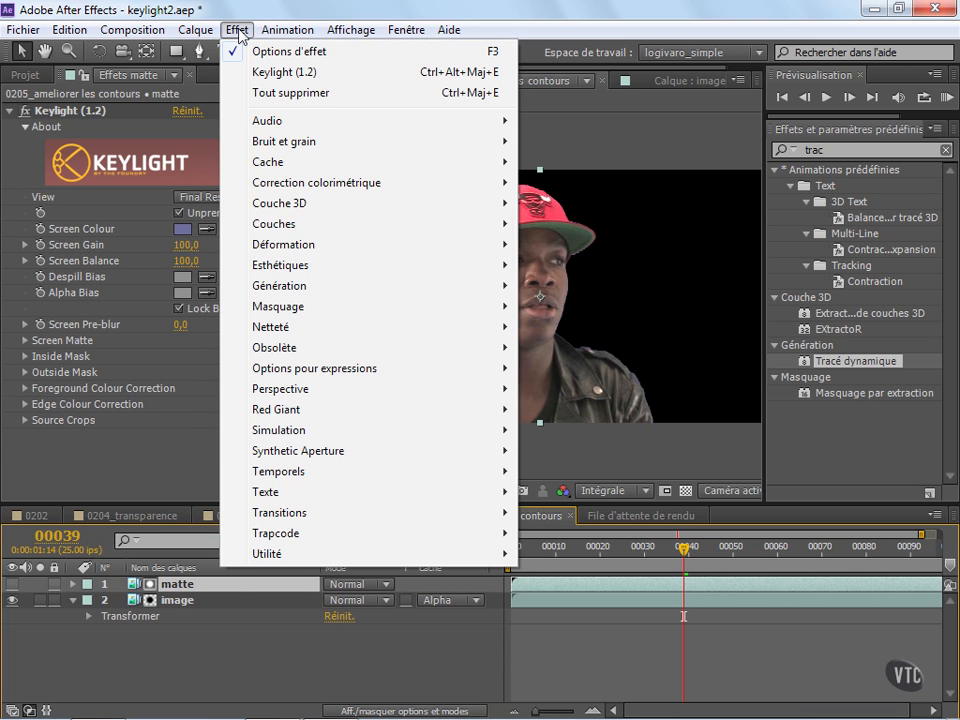
mouse_move(347, 163)
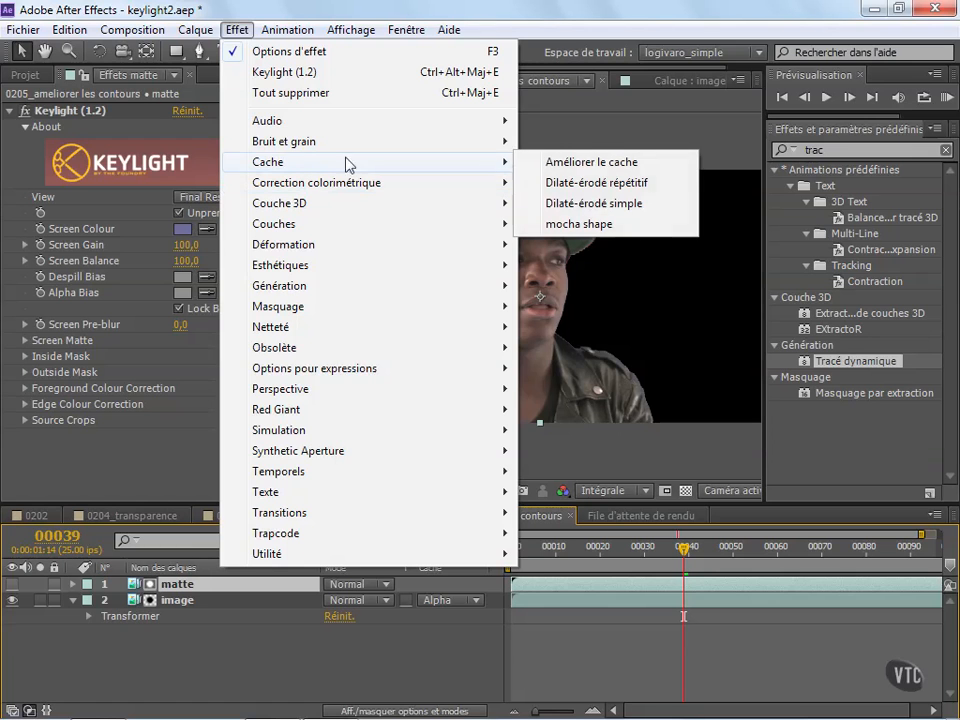
click(650, 206)
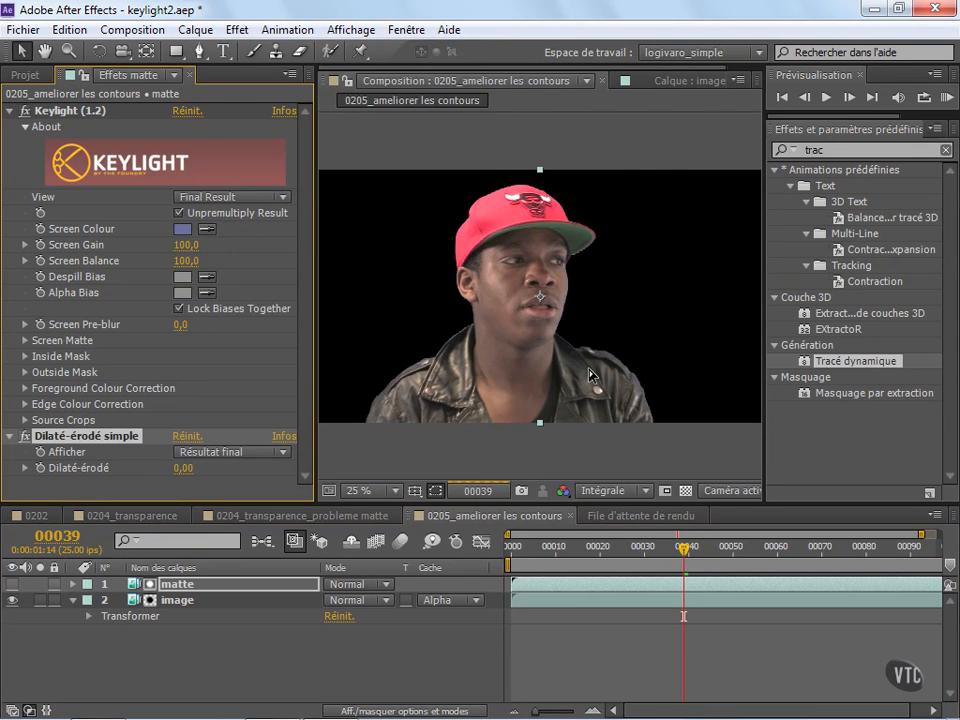
Show only the matte layer and inspect its jaw and jacket collar edges at 100%.
scroll(590, 377, up, 3)
drag(579, 356, 472, 176)
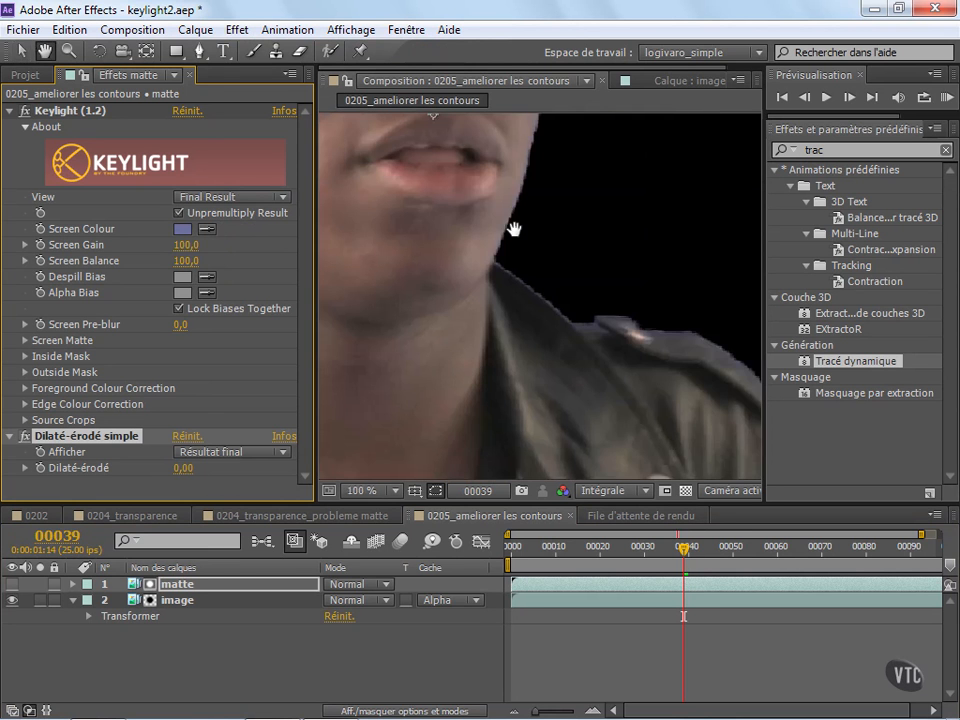
drag(540, 320, 510, 388)
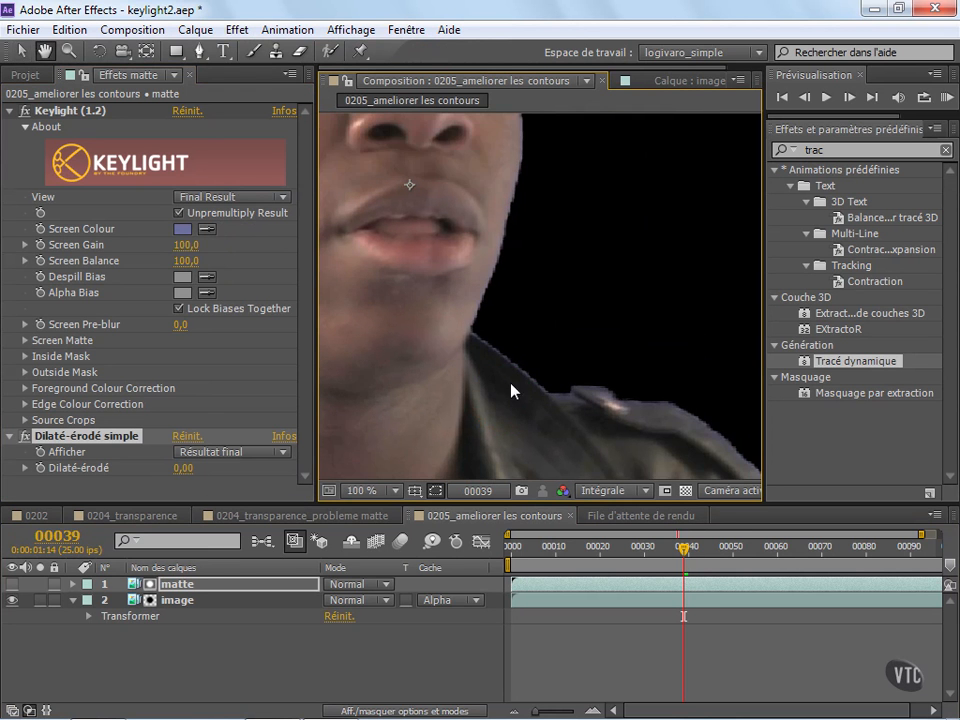
click(12, 601)
click(12, 584)
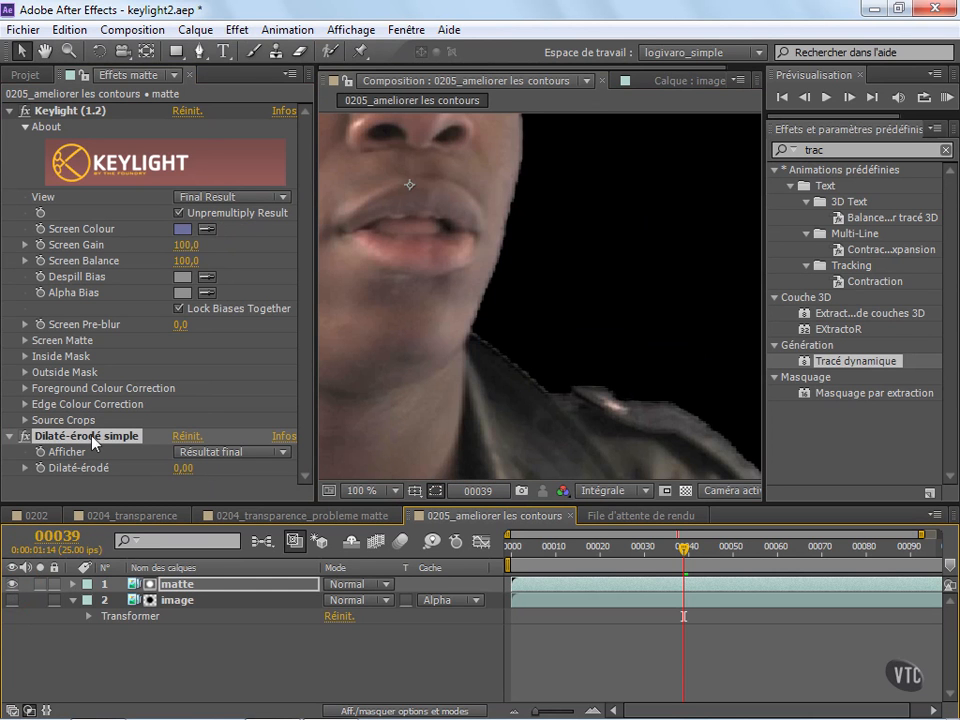
Set Dilaté-érodé to 3 on the matte layer and turn on the transparency grid.
click(183, 468)
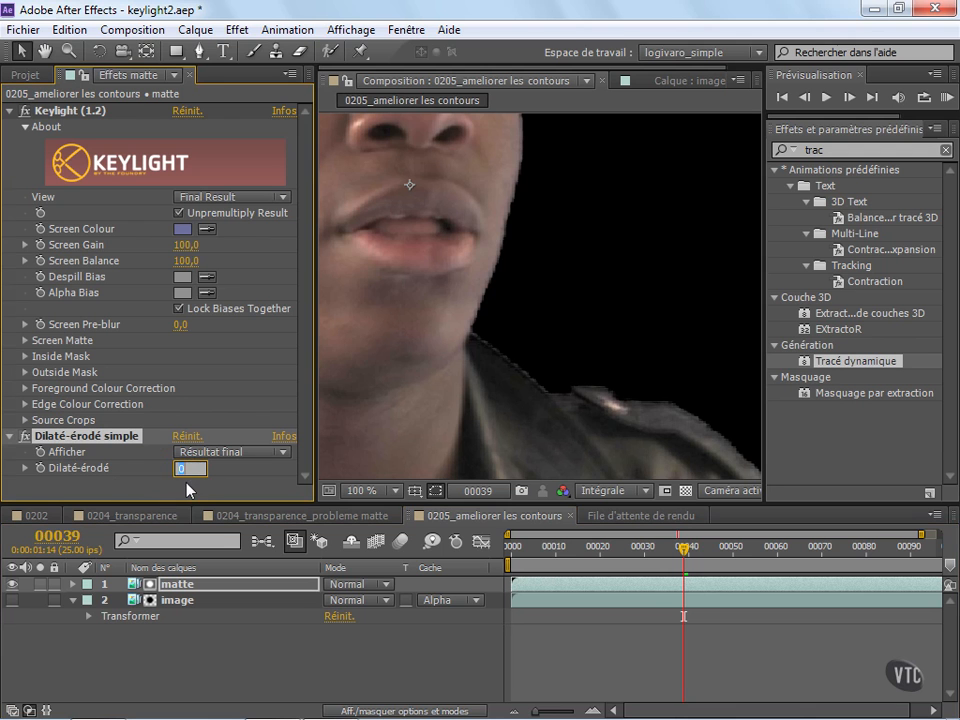
text(3)
key(Return)
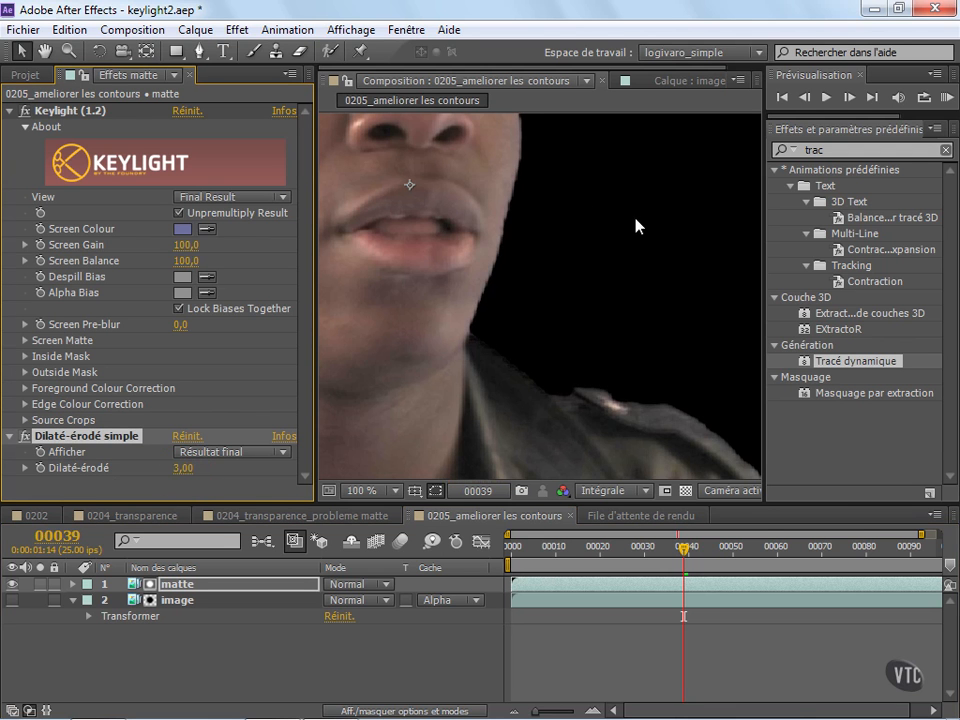
click(685, 490)
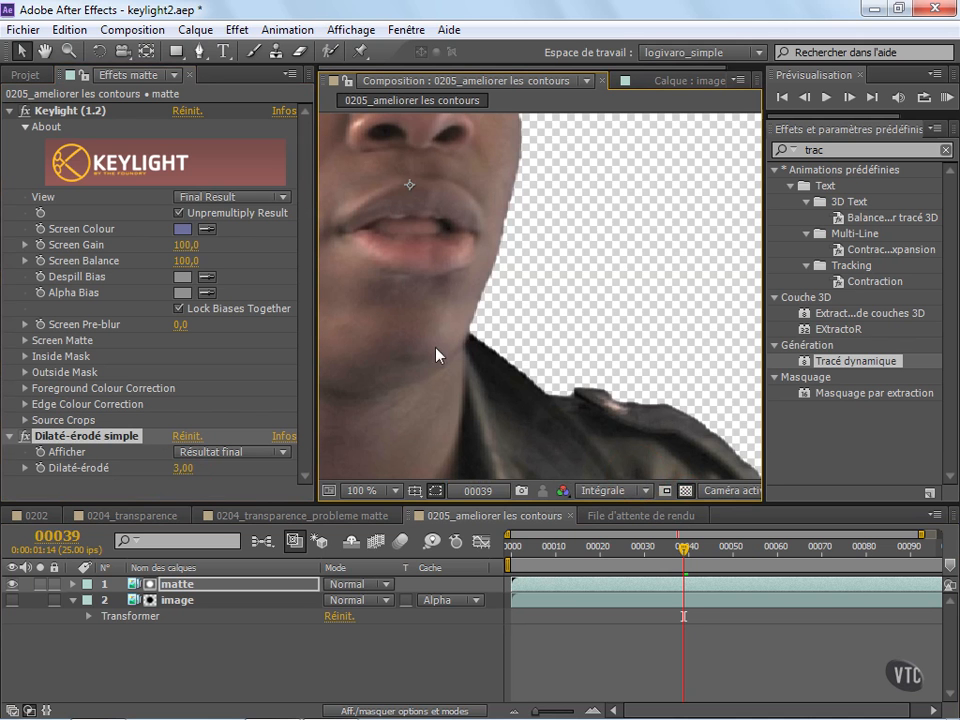
click(18, 440)
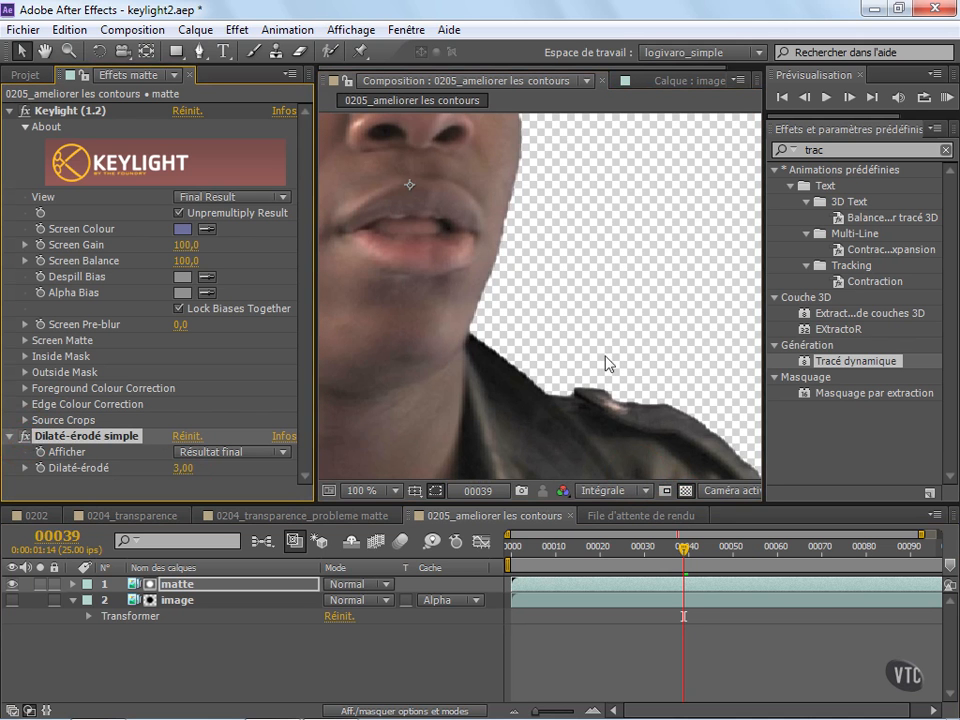
View the whole composition at 25%, hide the matte layer and make the image layer visible.
key(comma)
key(comma)
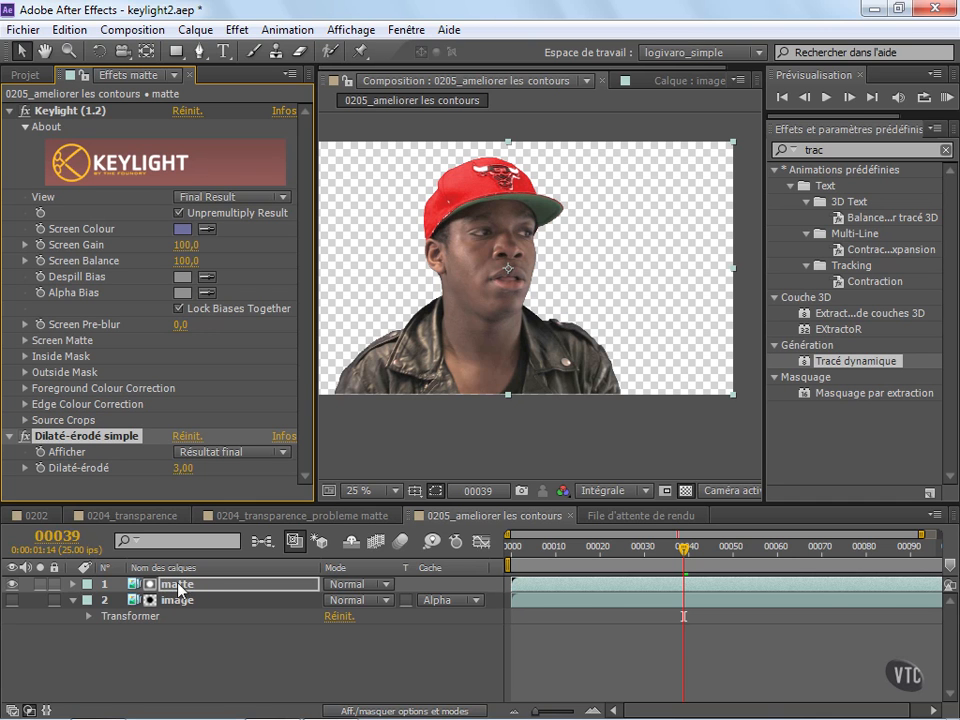
click(12, 584)
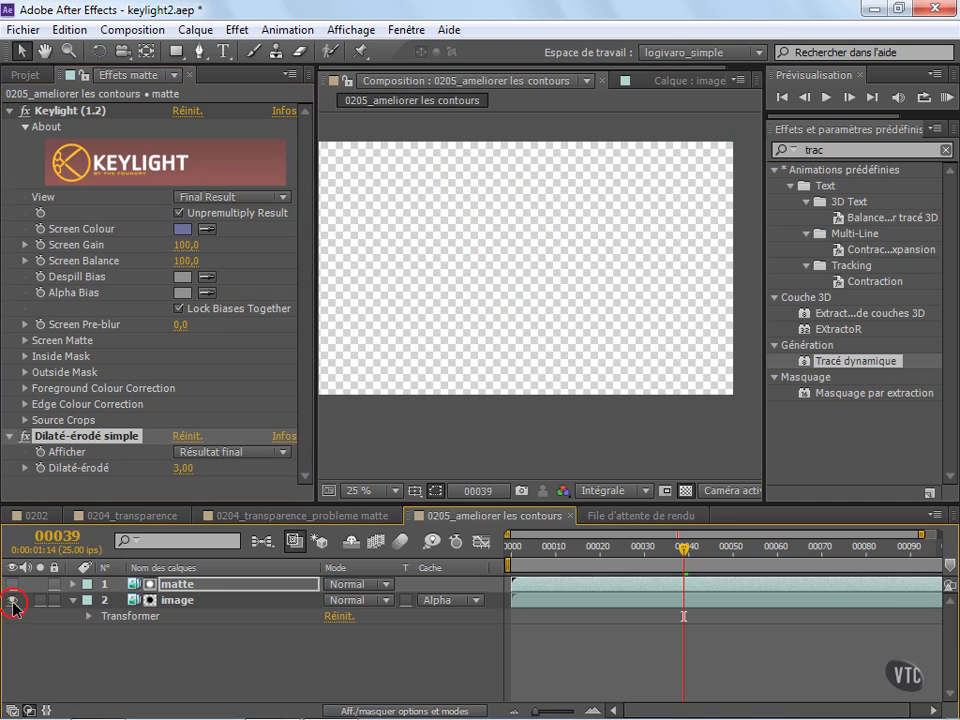
click(12, 600)
click(160, 601)
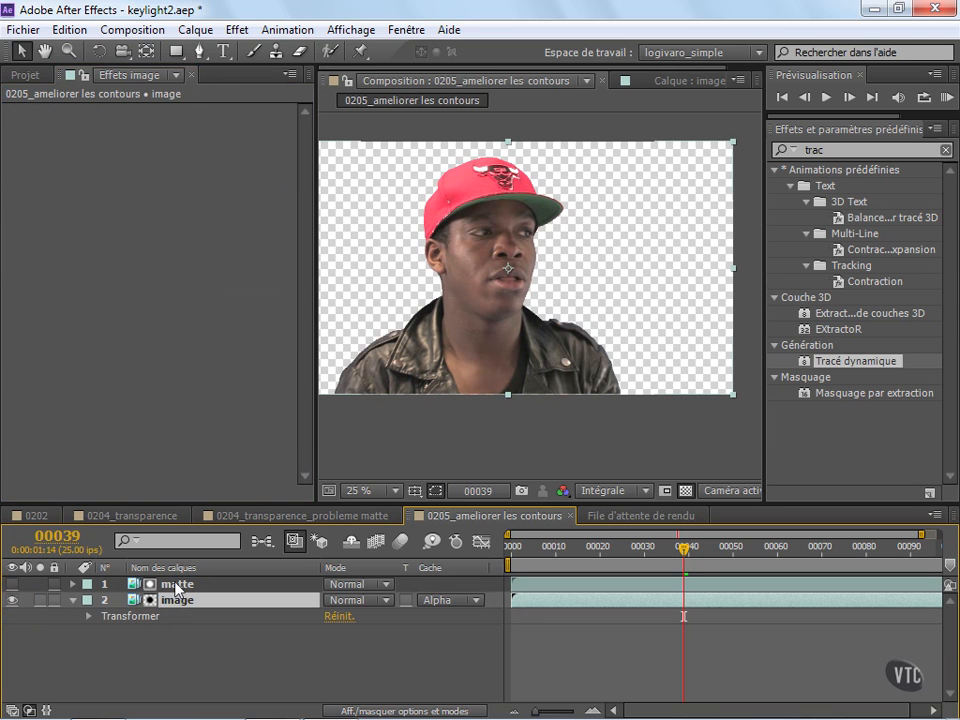
Compare the matte layer alone with the image layer alone by switching their visibility, ending with only the image layer shown.
click(200, 586)
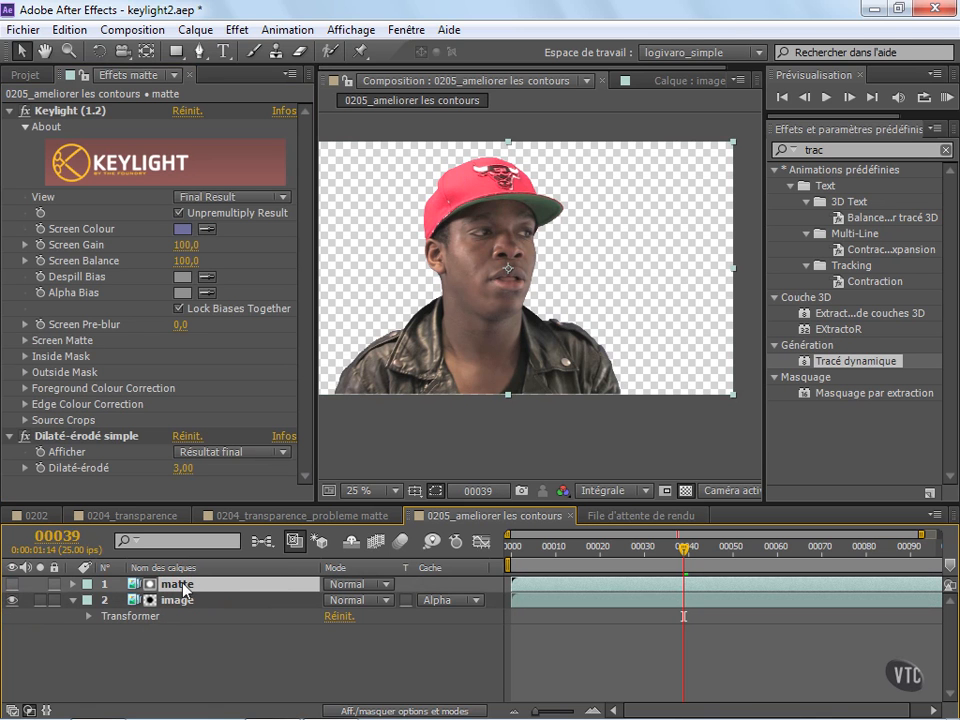
click(12, 600)
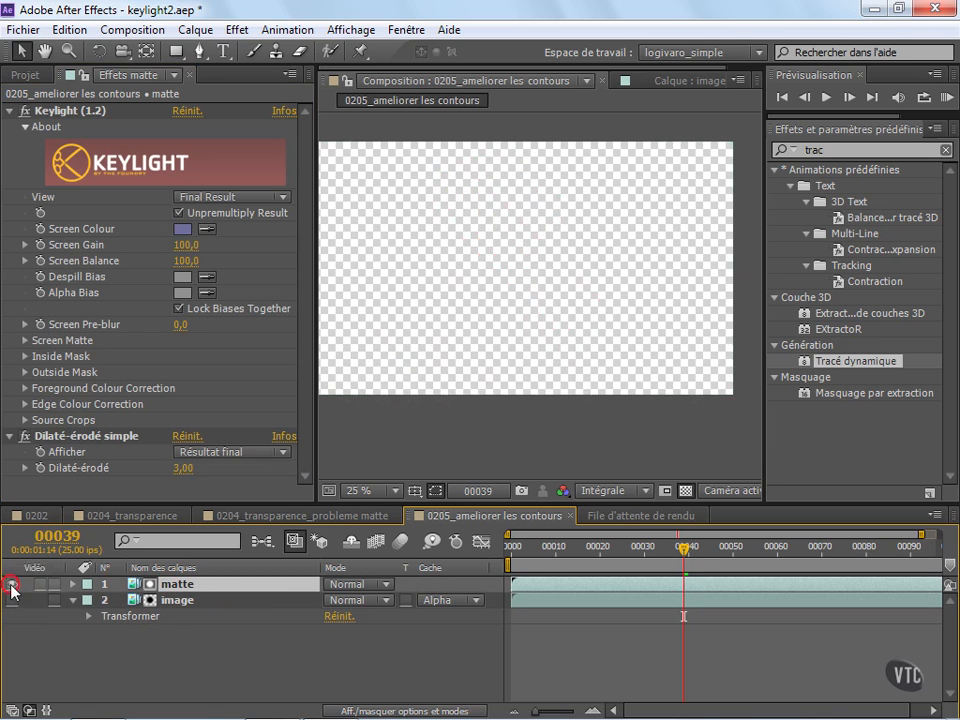
click(12, 584)
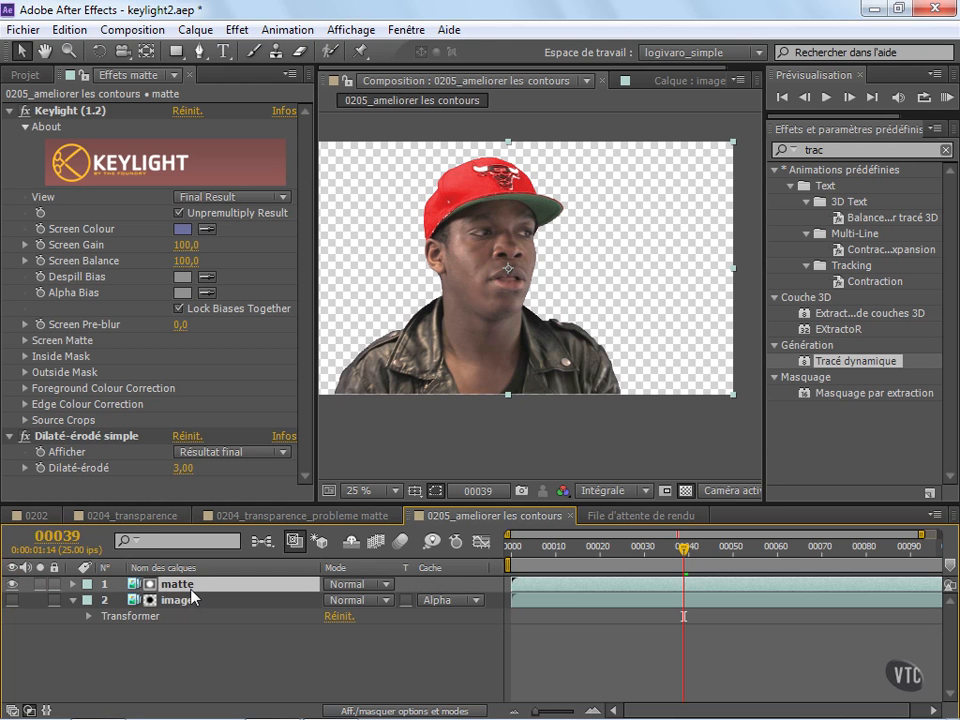
click(12, 584)
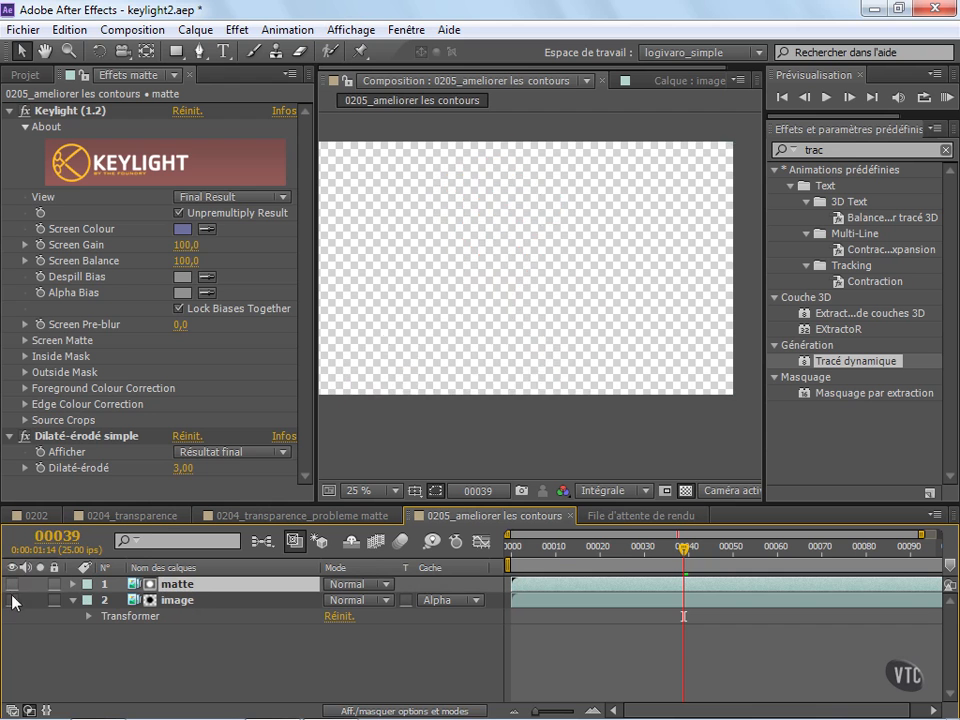
click(12, 600)
click(182, 601)
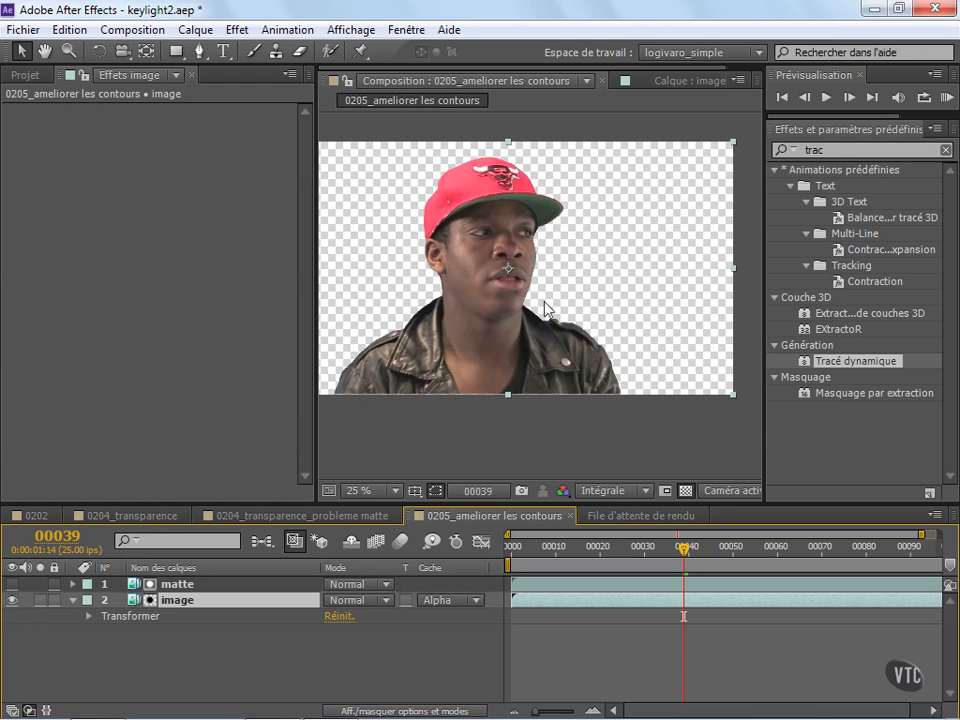
Try a Dilaté-érodé value of 12 on the matte layer while viewing the jaw and collar at 100%.
scroll(541, 326, up, 4)
scroll(420, 321, down, 4)
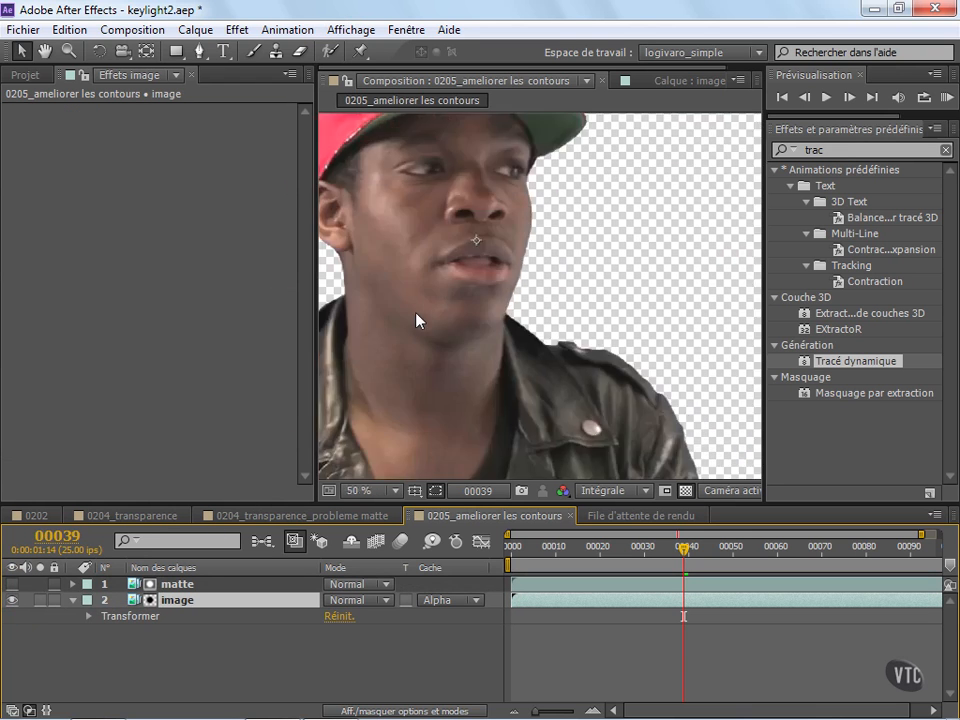
scroll(578, 298, up, 4)
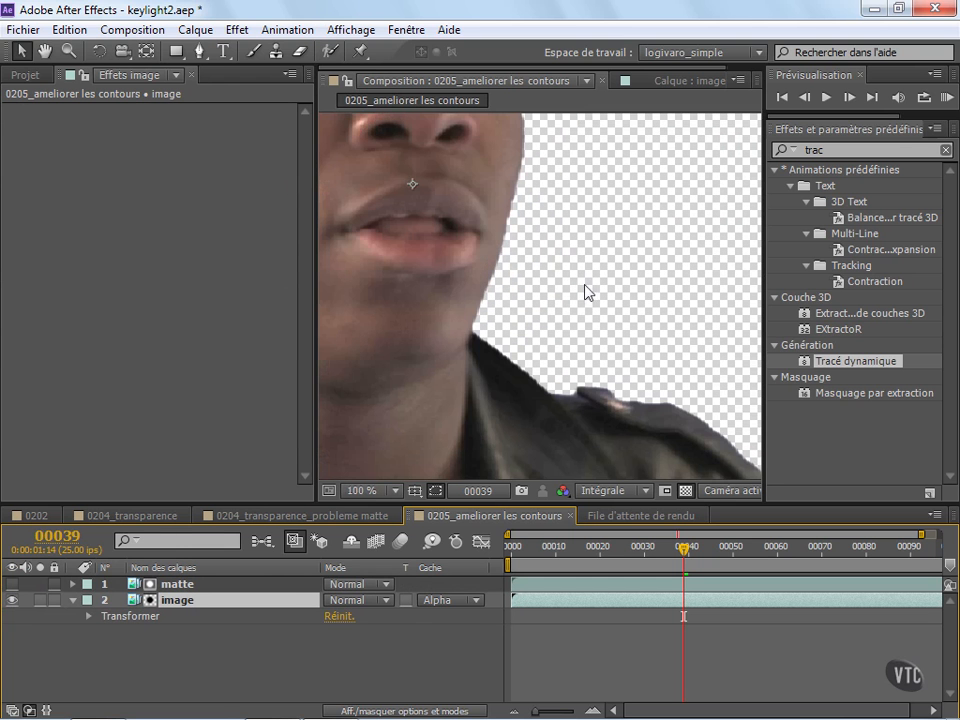
click(233, 588)
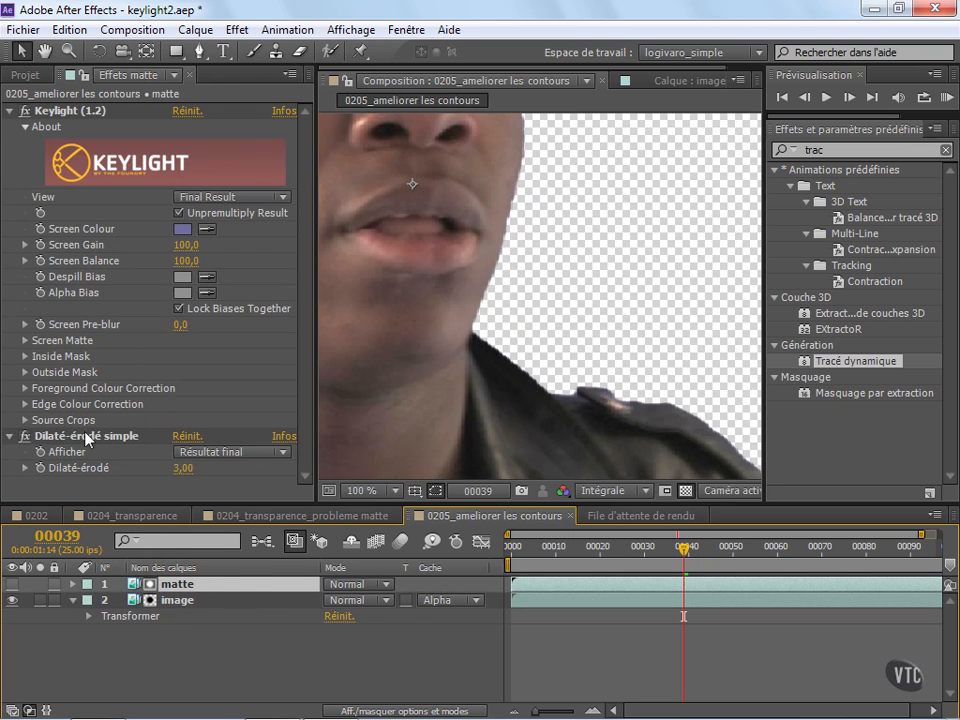
click(183, 468)
text(12)
key(Return)
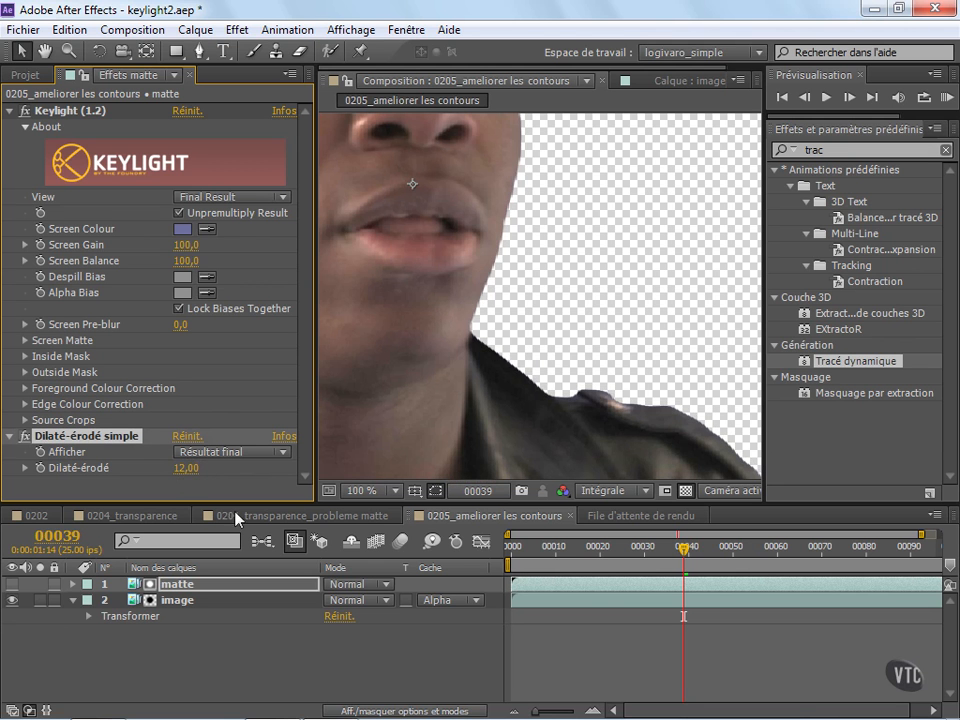
Return the matte layer's Dilaté-érodé value to 3.
click(186, 468)
text(3)
key(Return)
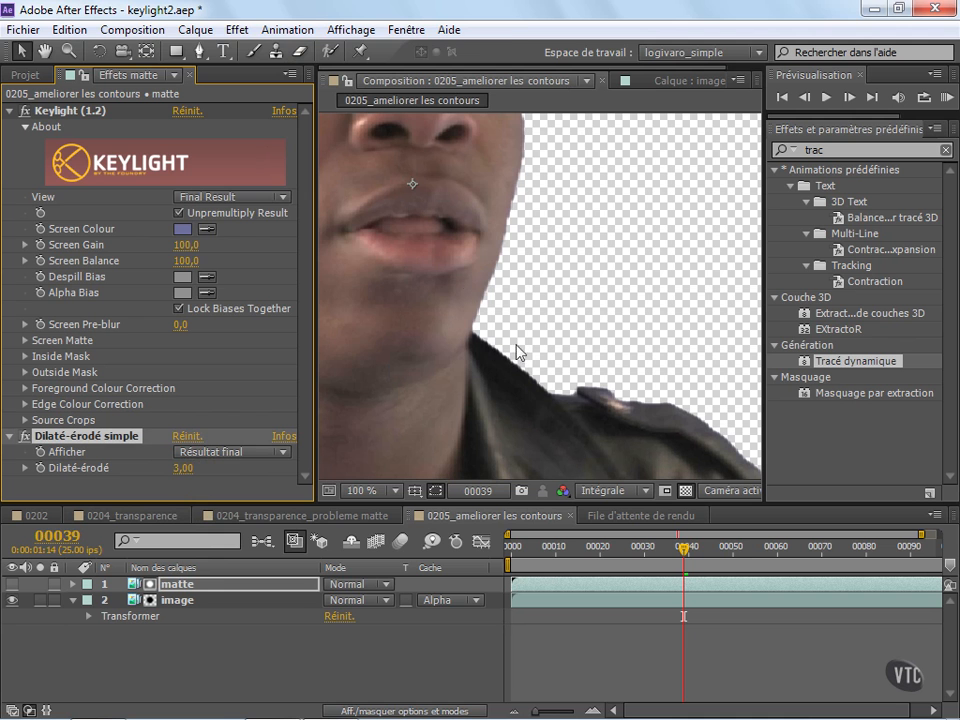
Add the Flou accéléré effect to the matte layer and set its Intensité to 3.
click(237, 30)
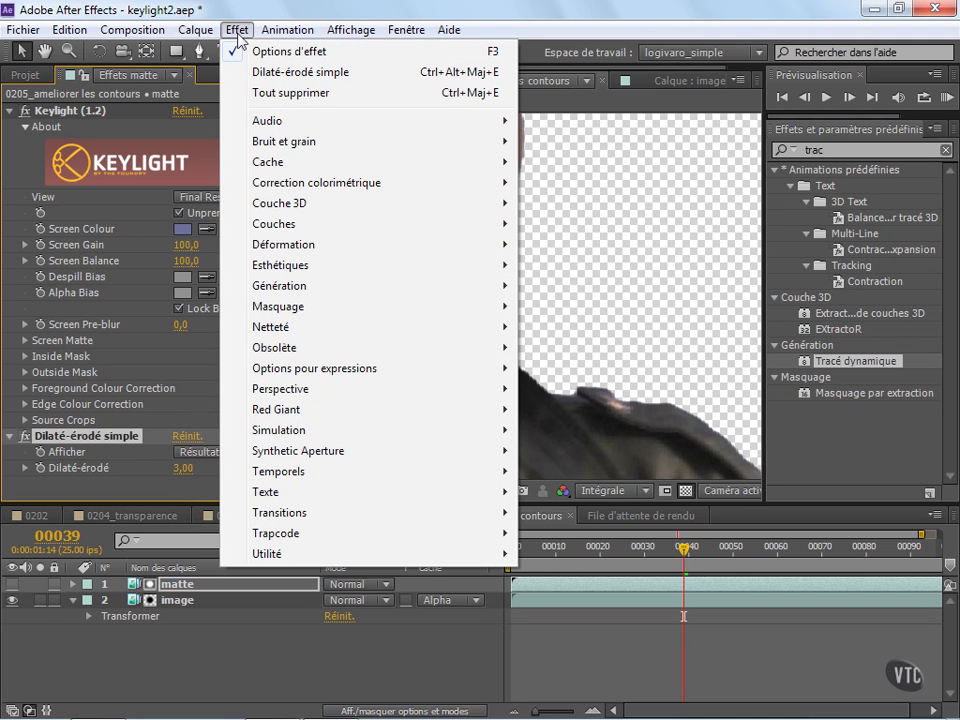
click(287, 30)
click(237, 30)
mouse_move(307, 312)
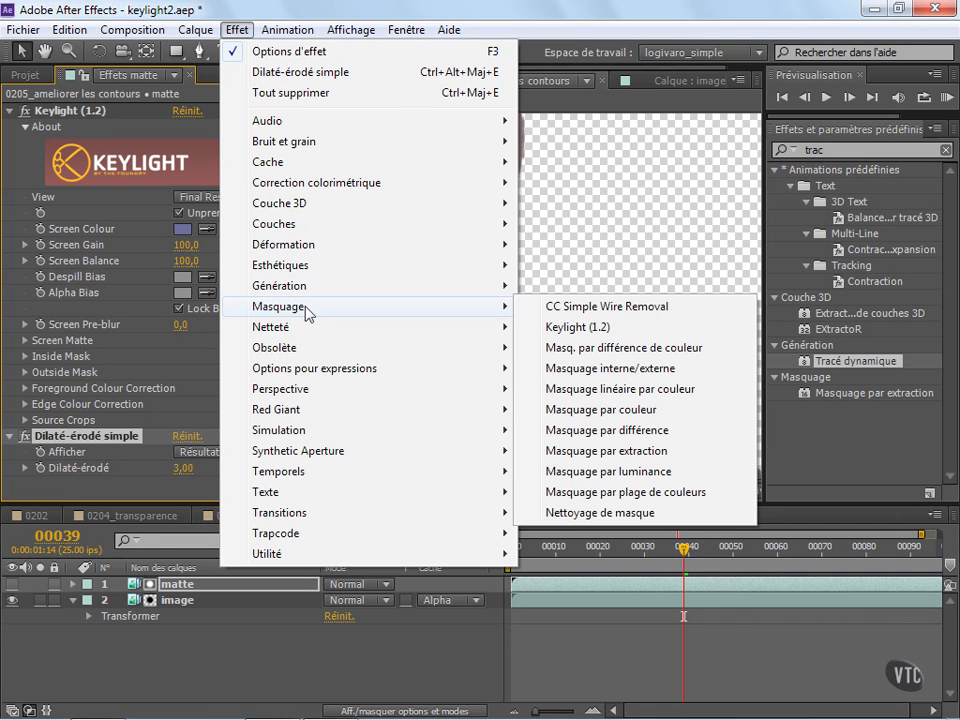
mouse_move(300, 336)
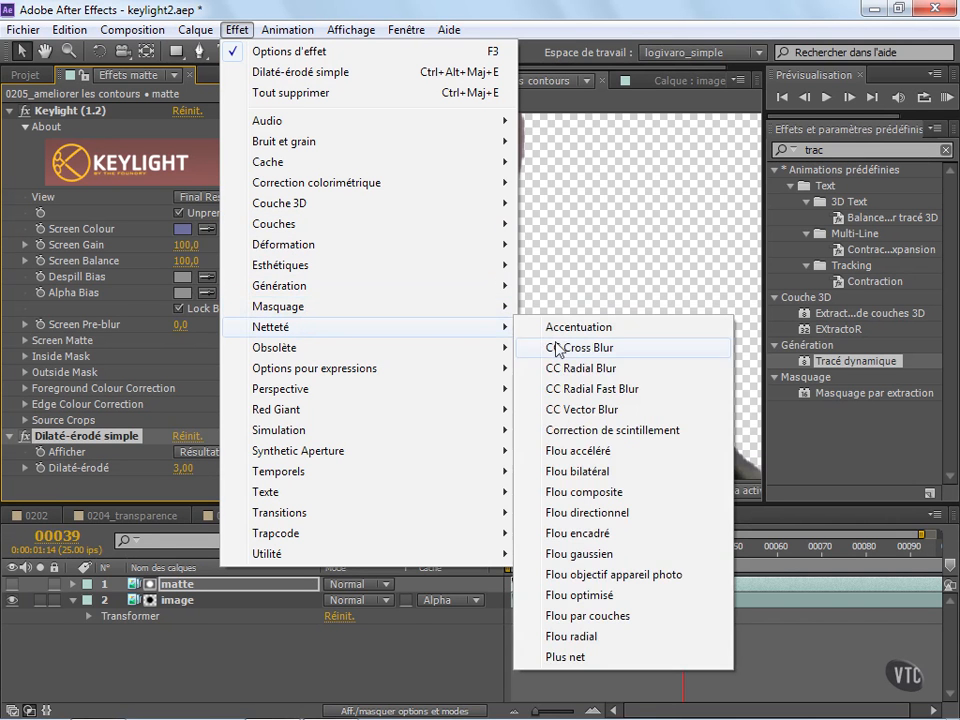
click(612, 450)
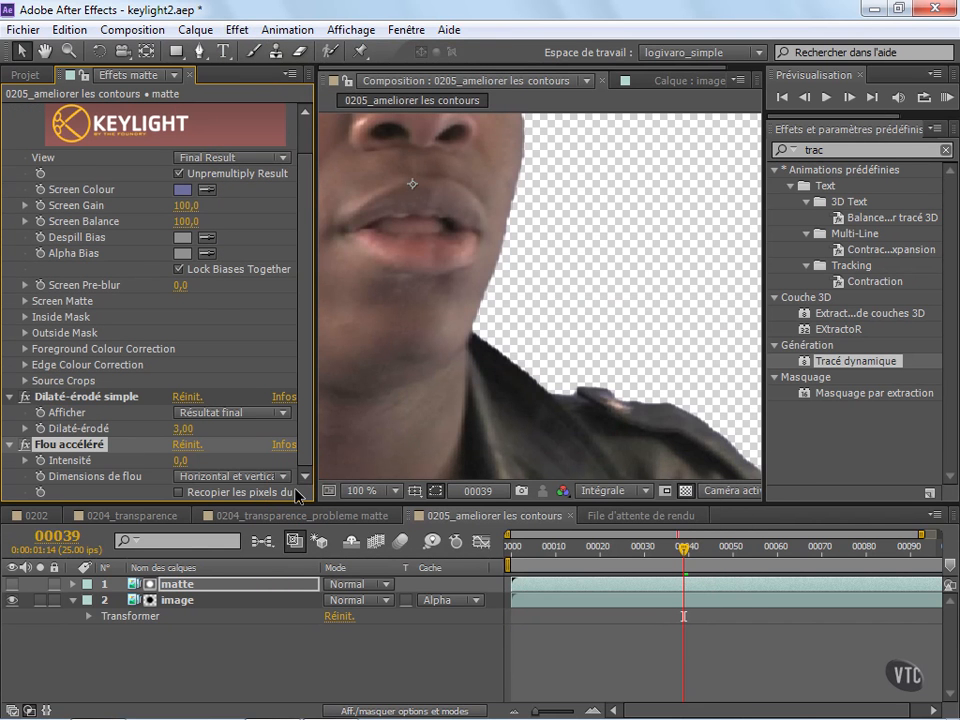
click(179, 461)
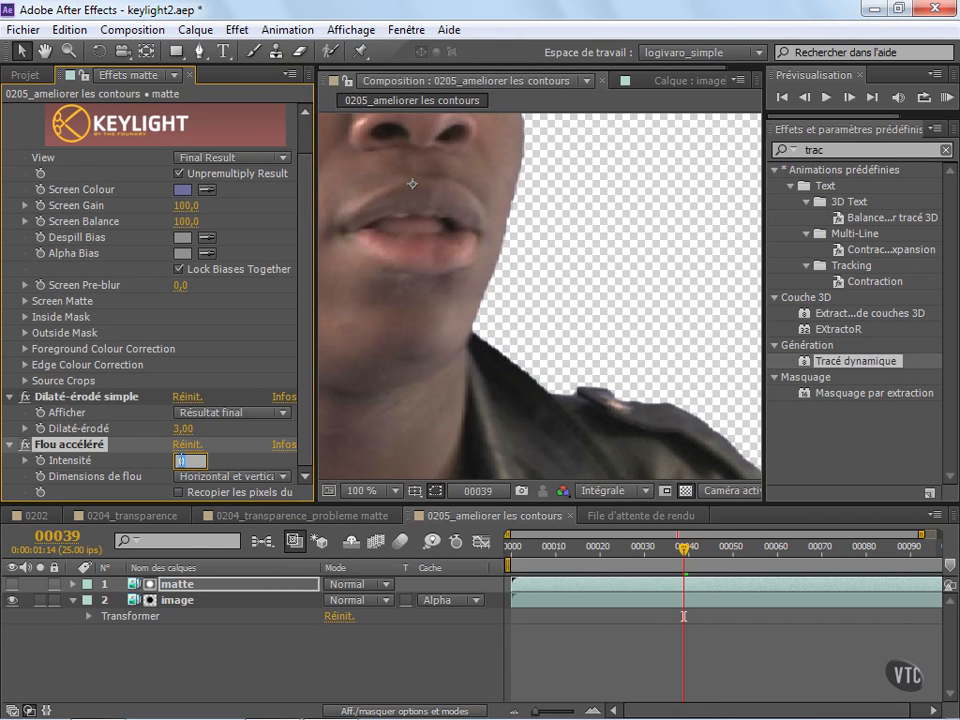
text(3)
key(Return)
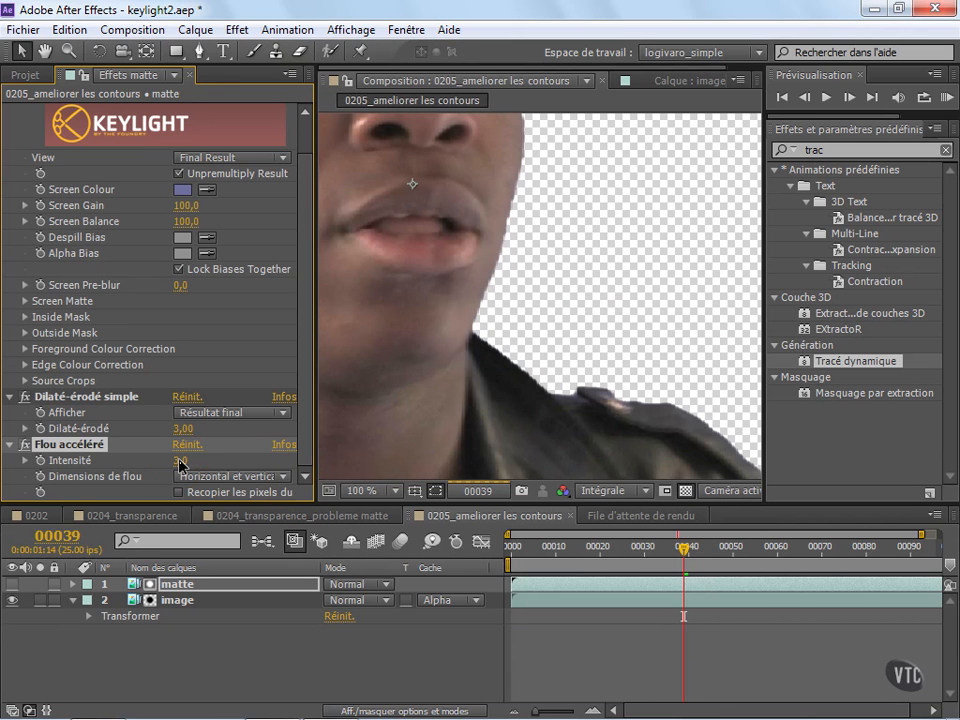
Try a Flou accéléré Intensité of 6 on the matte layer while viewing the face and cap at 50%.
key(comma)
key(comma)
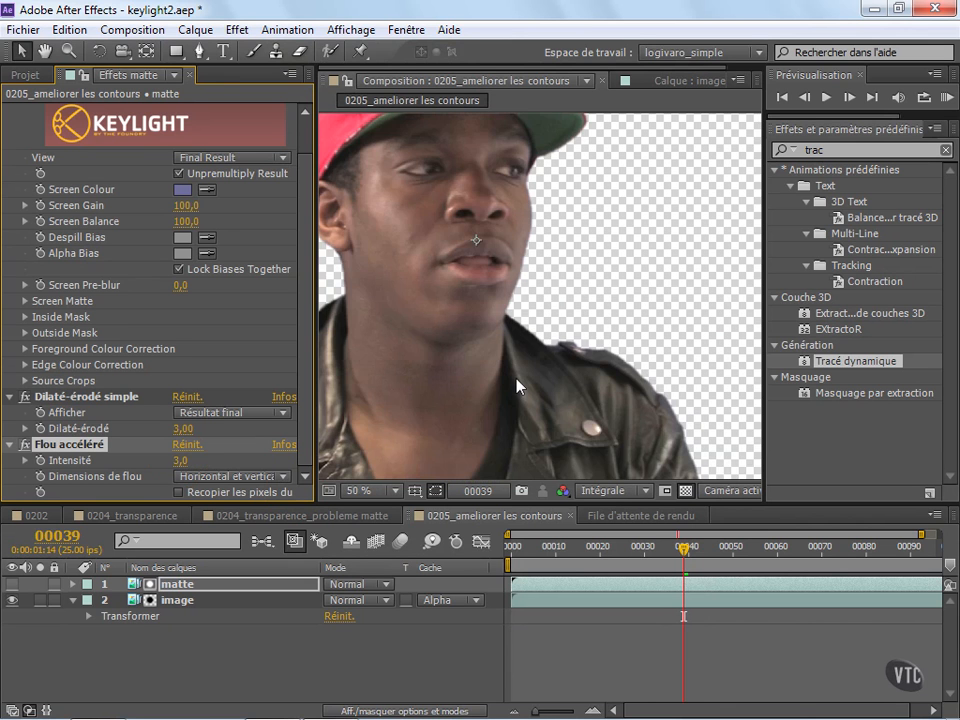
scroll(484, 386, up, 2)
scroll(482, 387, down, 2)
key(space)
drag(444, 327, 459, 394)
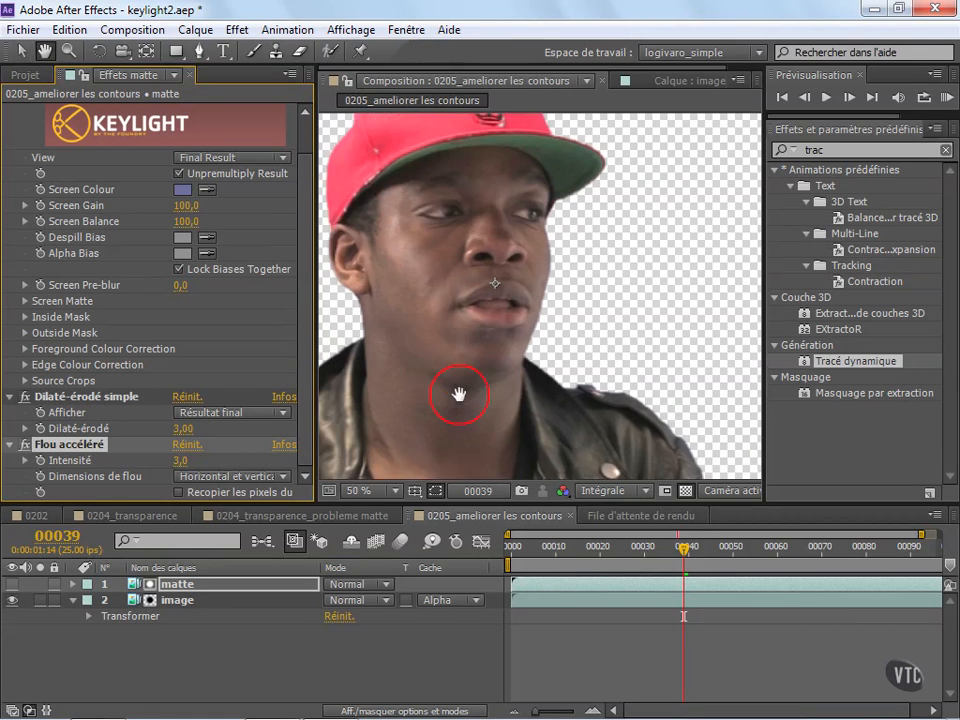
click(180, 460)
text(6)
key(Return)
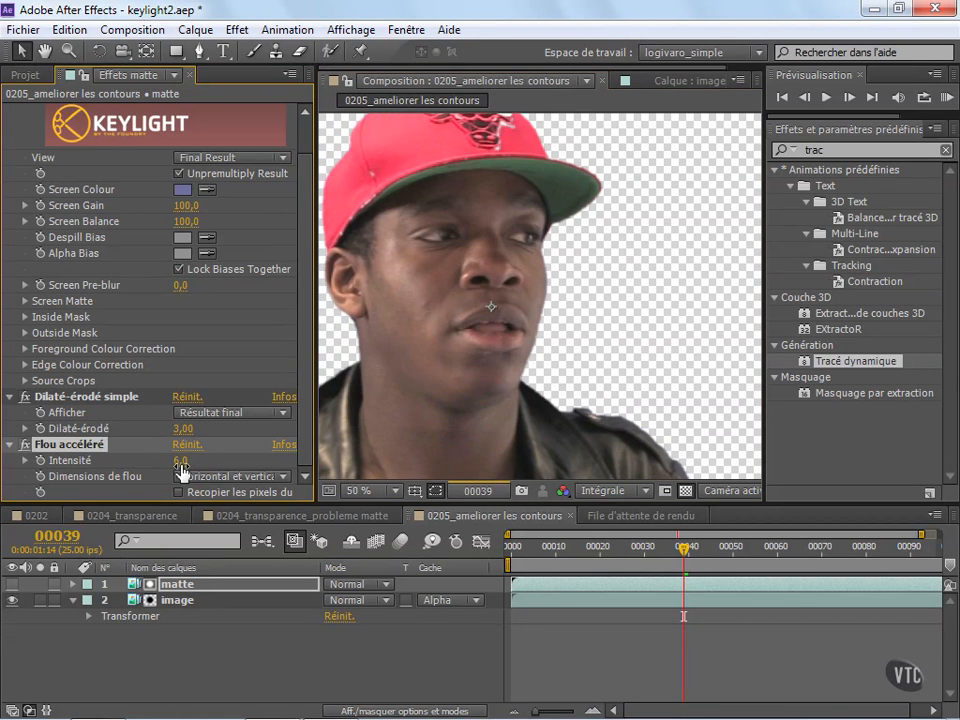
Set the matte layer's Flou accéléré Intensité to 4.
click(181, 461)
text(4)
key(Return)
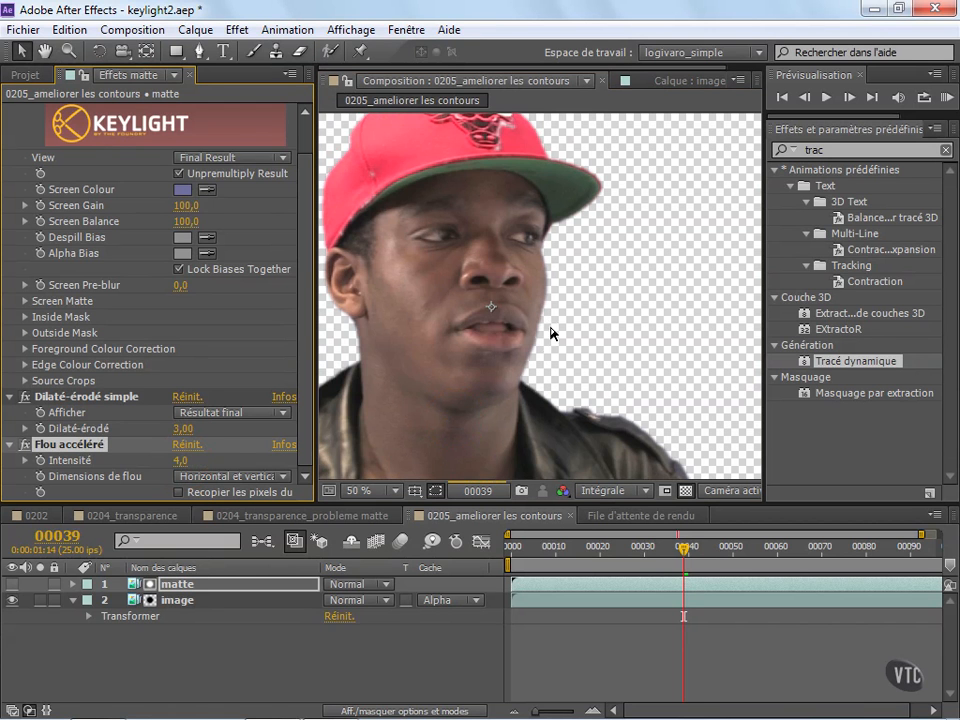
Compare the face's edge at 100% with Flou accéléré and Dilaté-érodé simple switched off and on, ending with both effects enabled.
key(period)
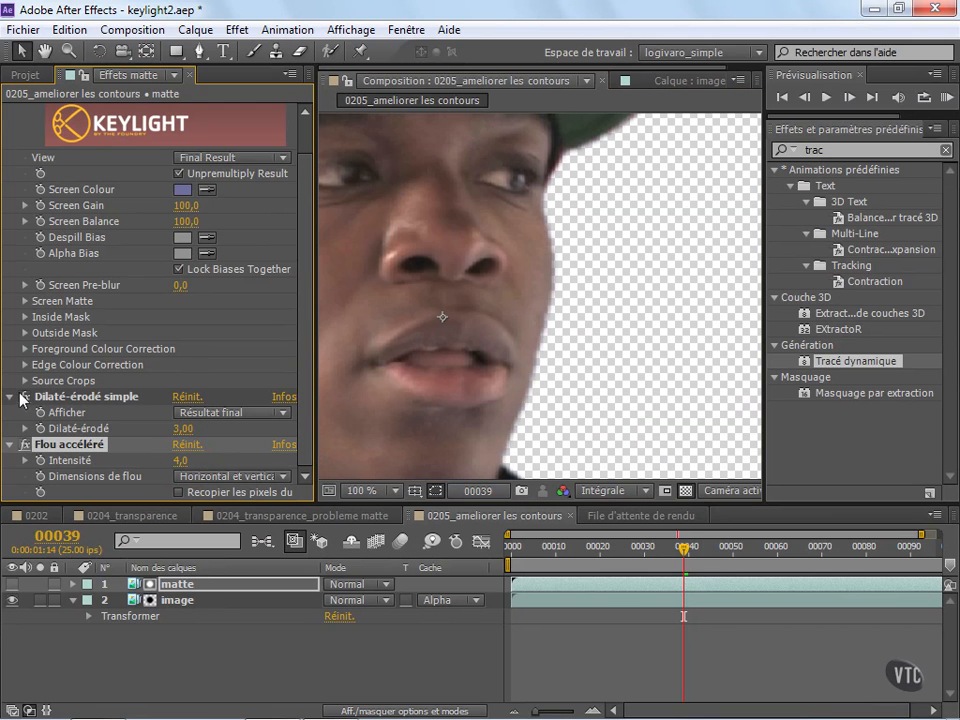
click(25, 445)
click(25, 445)
click(25, 397)
click(25, 397)
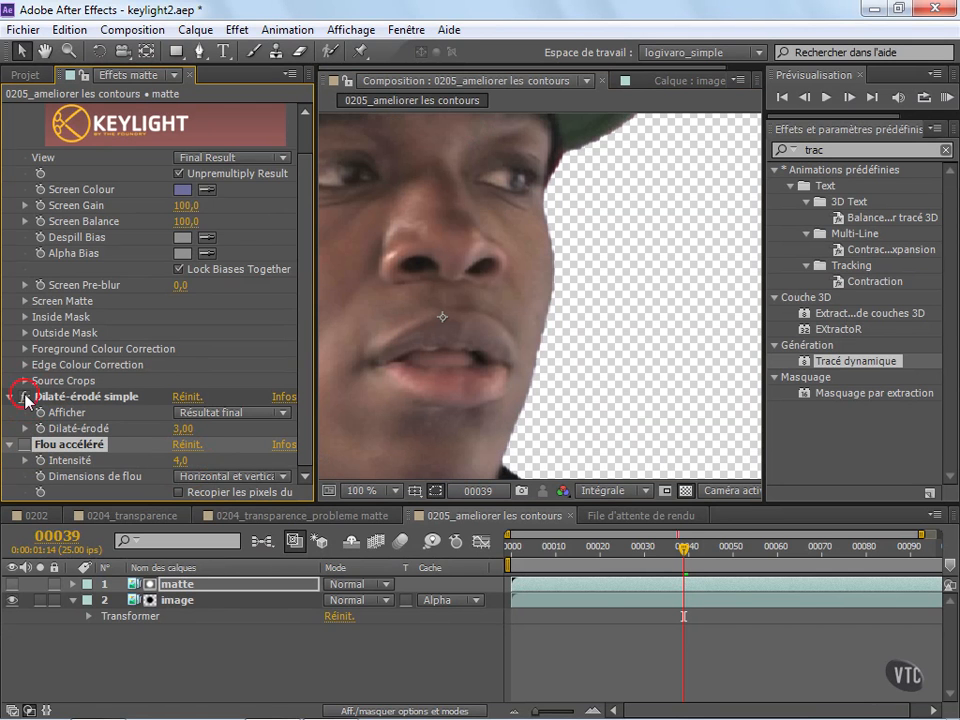
click(25, 397)
click(25, 397)
click(25, 397)
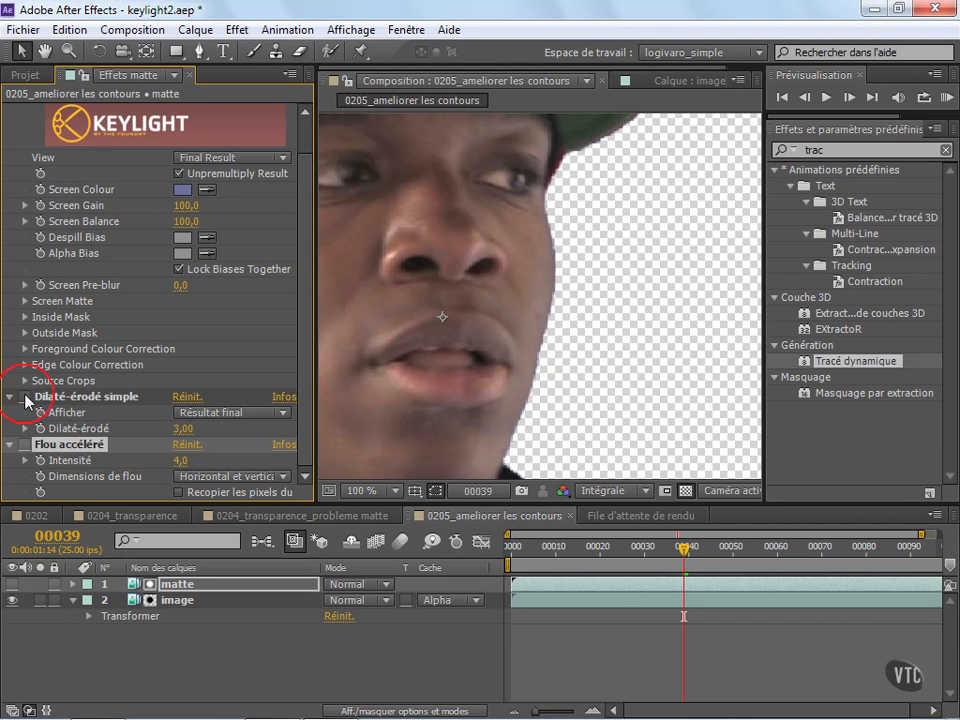
click(25, 397)
click(25, 397)
click(25, 397)
click(25, 397)
click(25, 397)
click(25, 446)
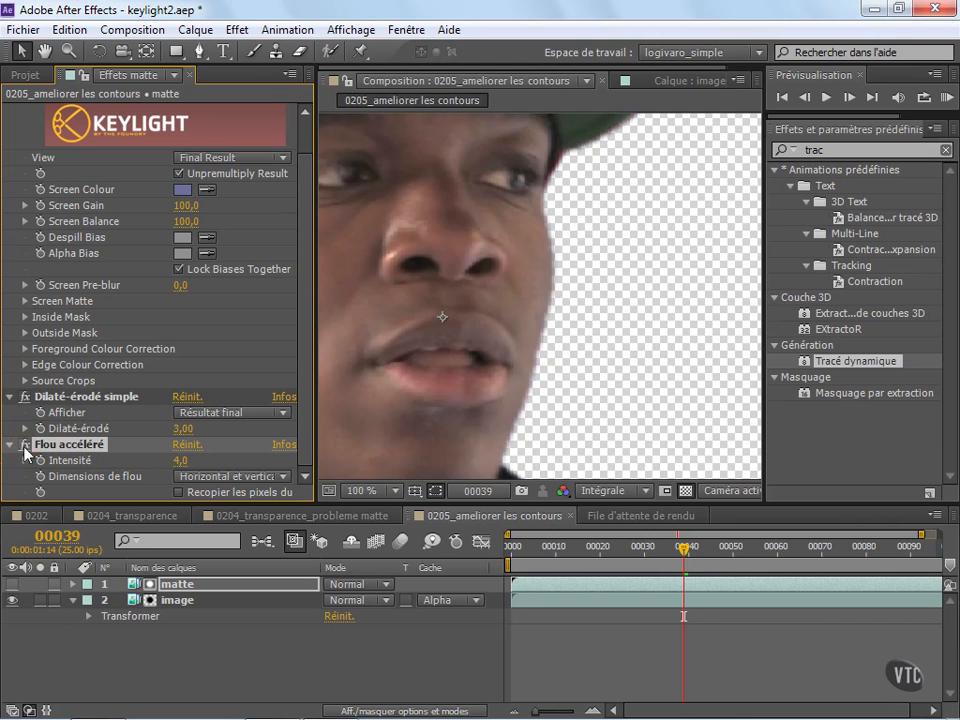
View the whole composition at 25% and review the effects applied to the matte layer.
scroll(466, 312, down, 2)
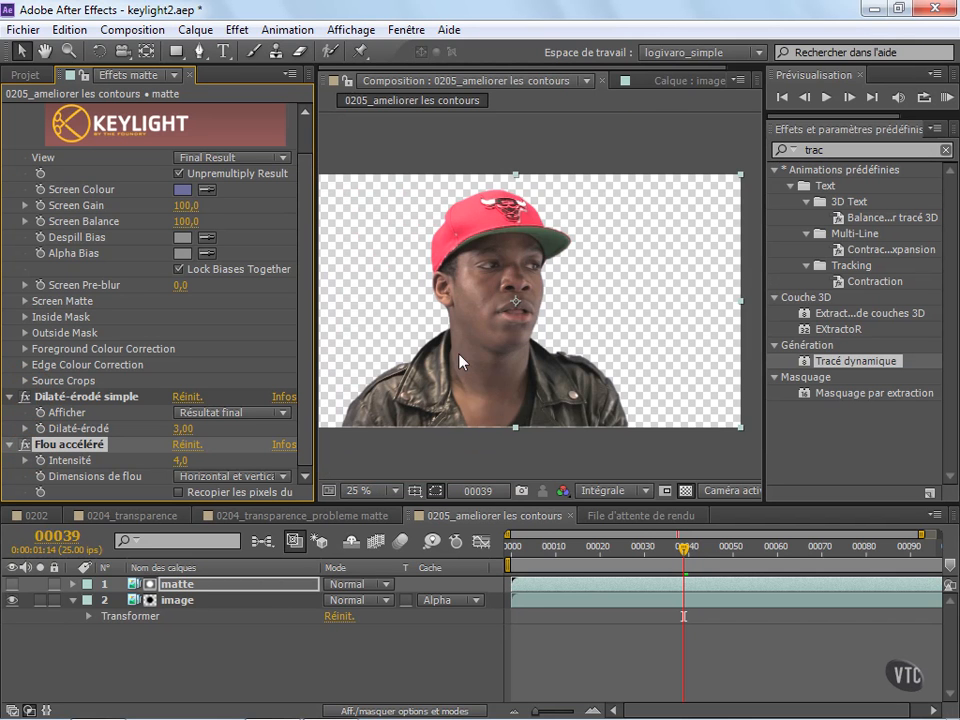
key(space)
drag(468, 362, 491, 342)
click(186, 601)
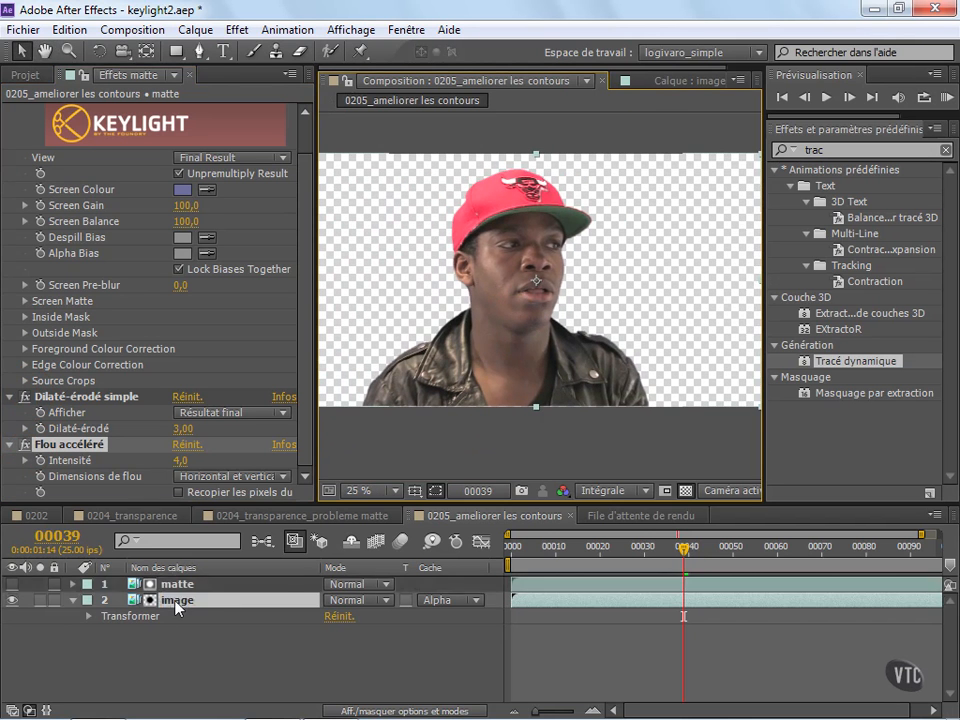
click(189, 584)
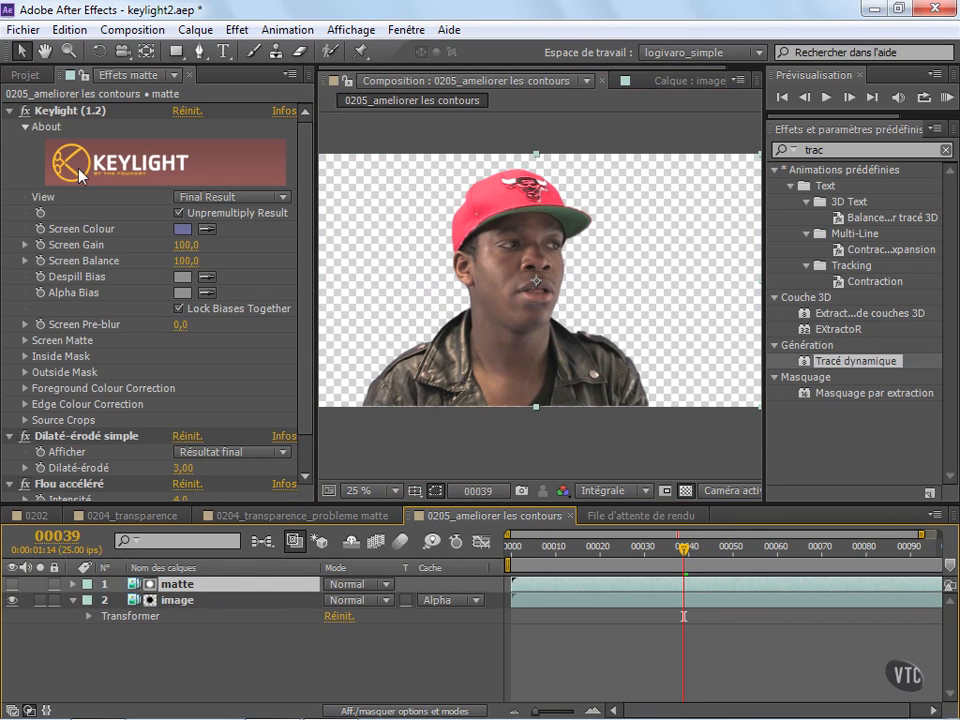
scroll(306, 356, down, 2)
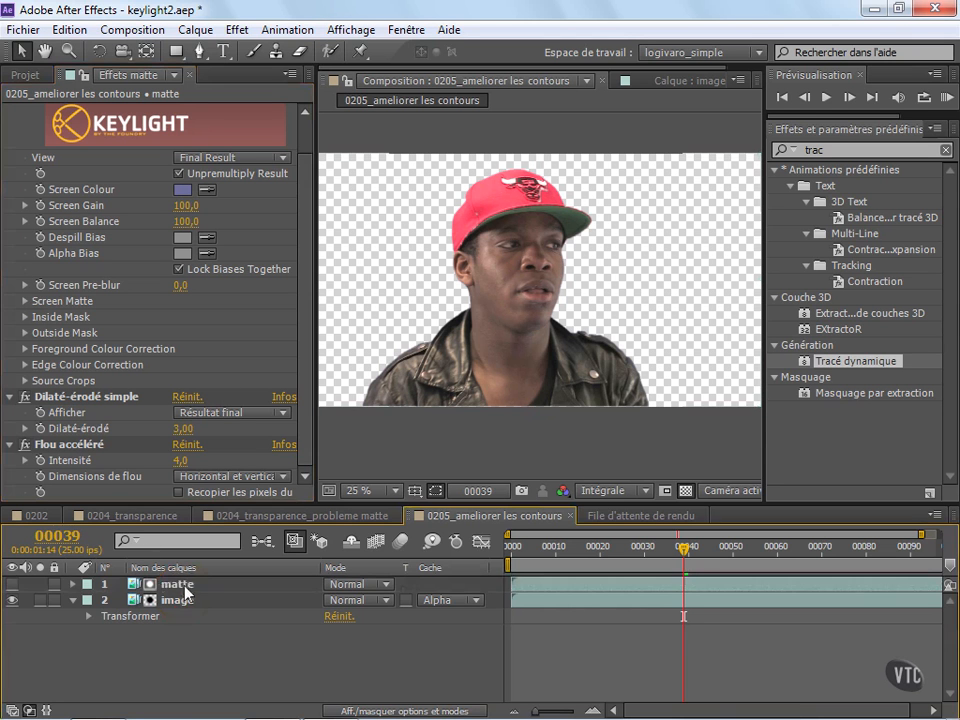
Show the matte layer, hide the image layer and set Keylight's View to Screen Matte.
click(12, 584)
click(12, 600)
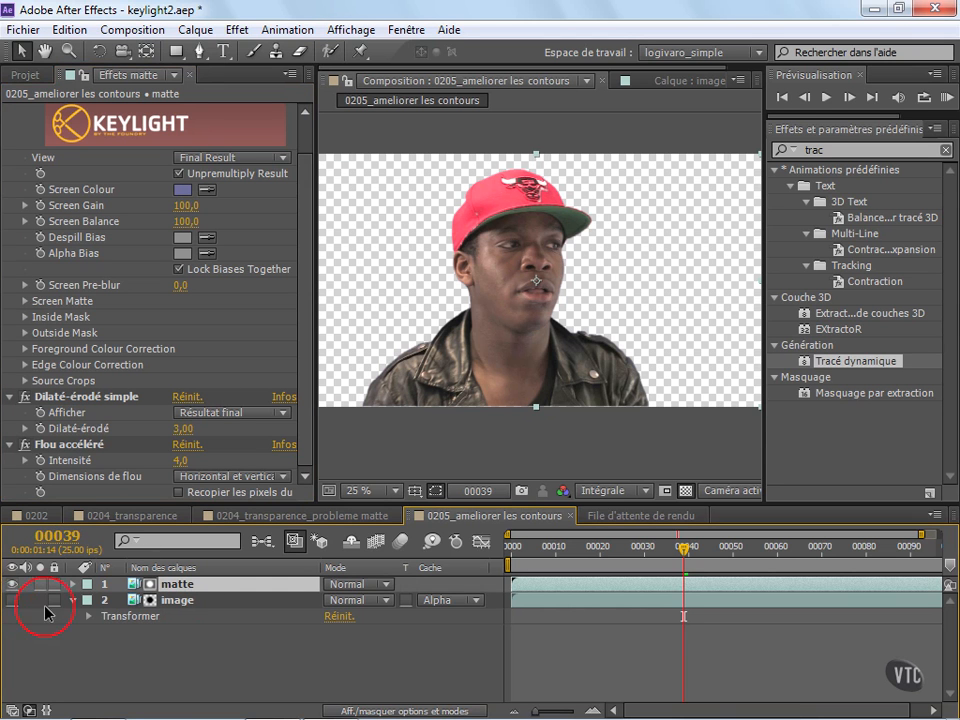
click(258, 160)
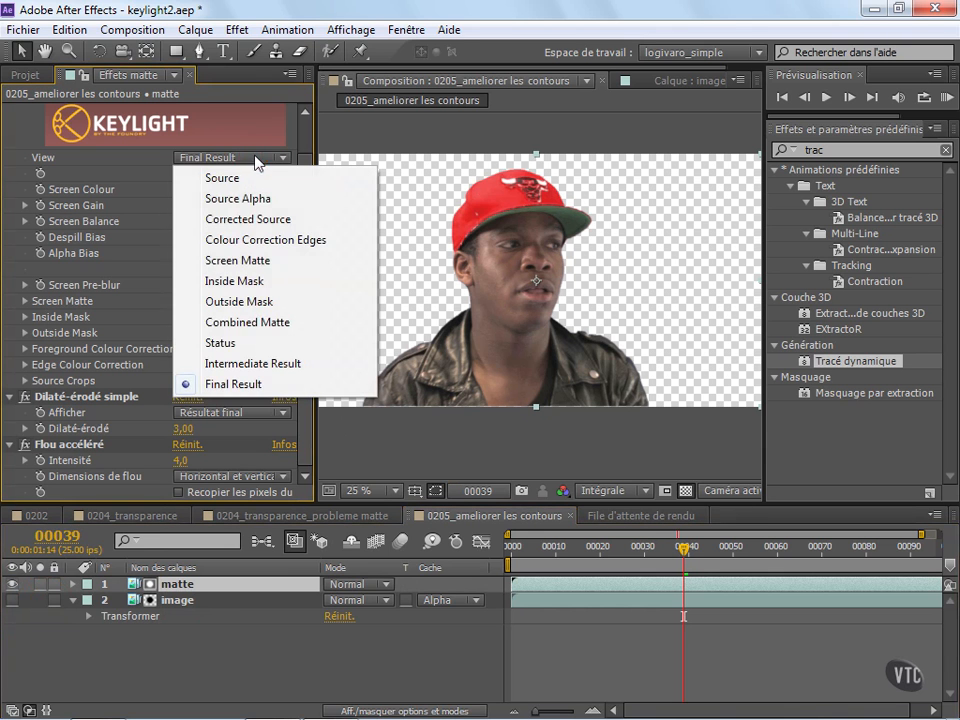
click(264, 262)
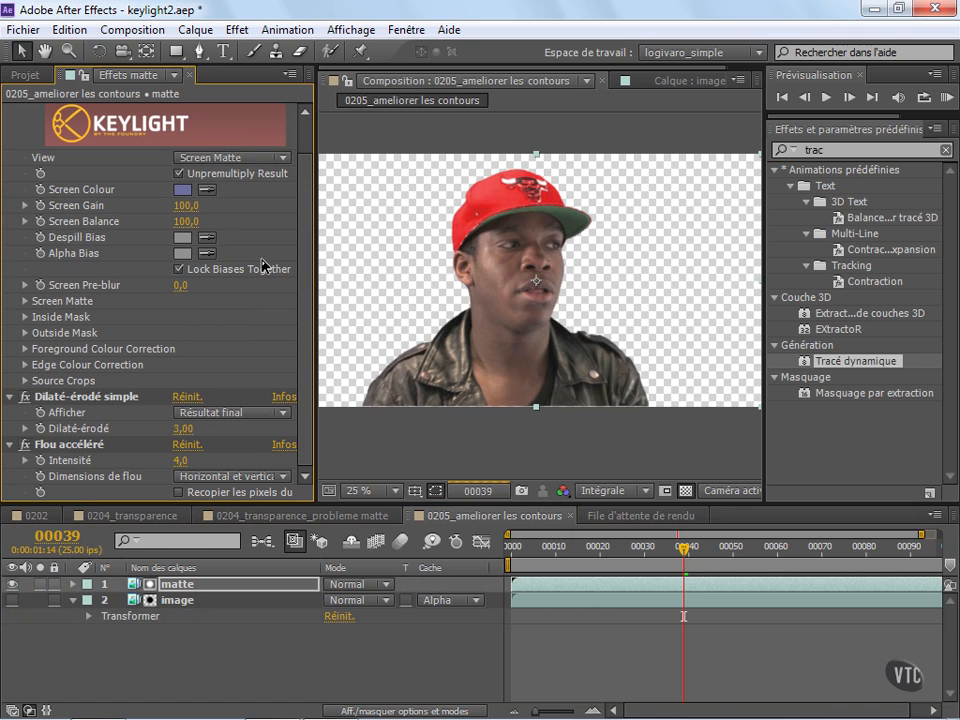
Compare the black-and-white matte's edges at 100% with Flou accéléré switched off and on.
scroll(560, 332, up, 4)
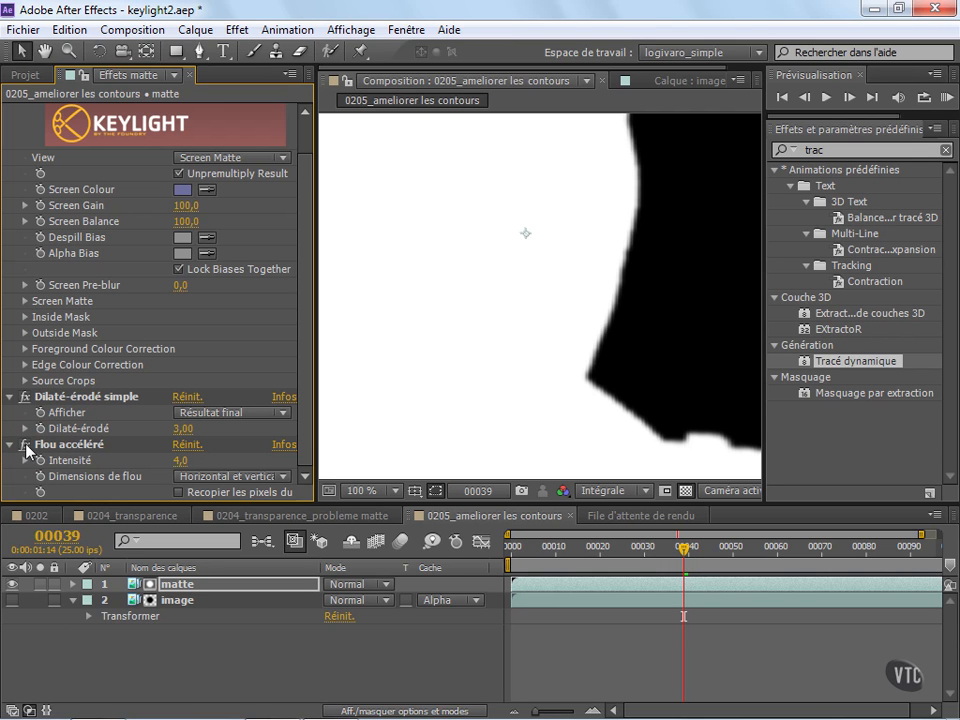
click(24, 443)
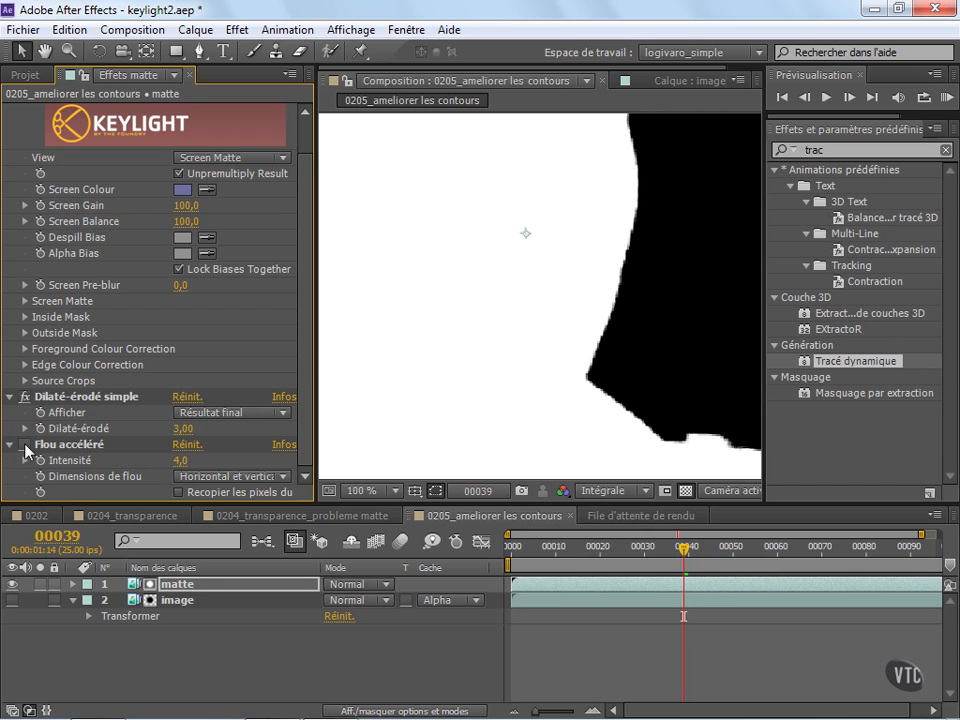
click(24, 444)
Set the matte layer's Keylight View back to Final Result, with the whole composition shown at 25%.
scroll(617, 330, down, 4)
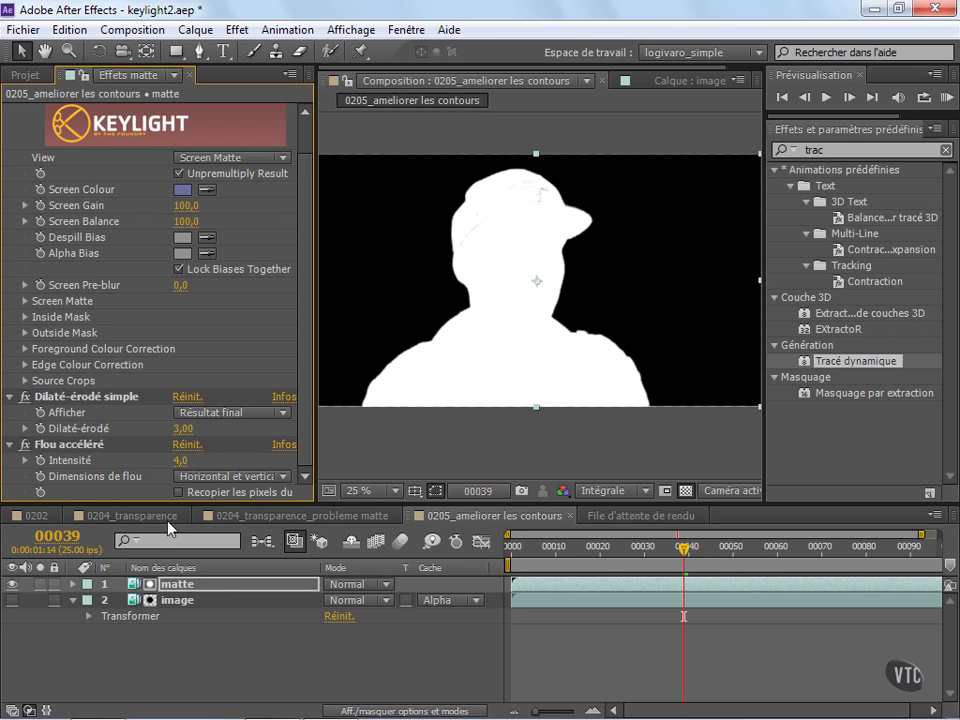
click(231, 157)
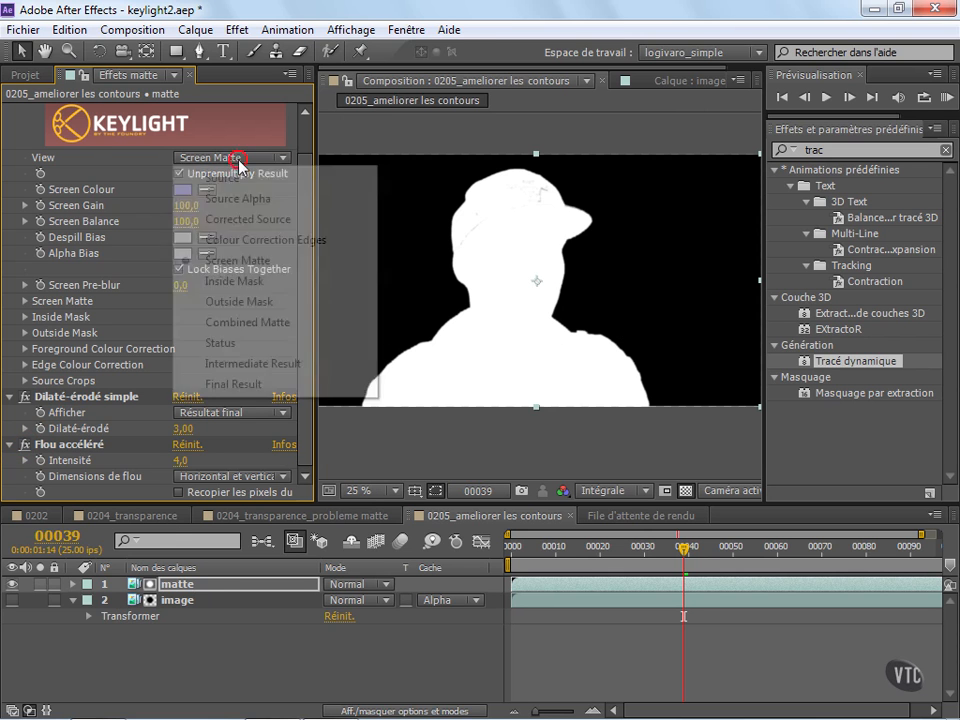
click(233, 384)
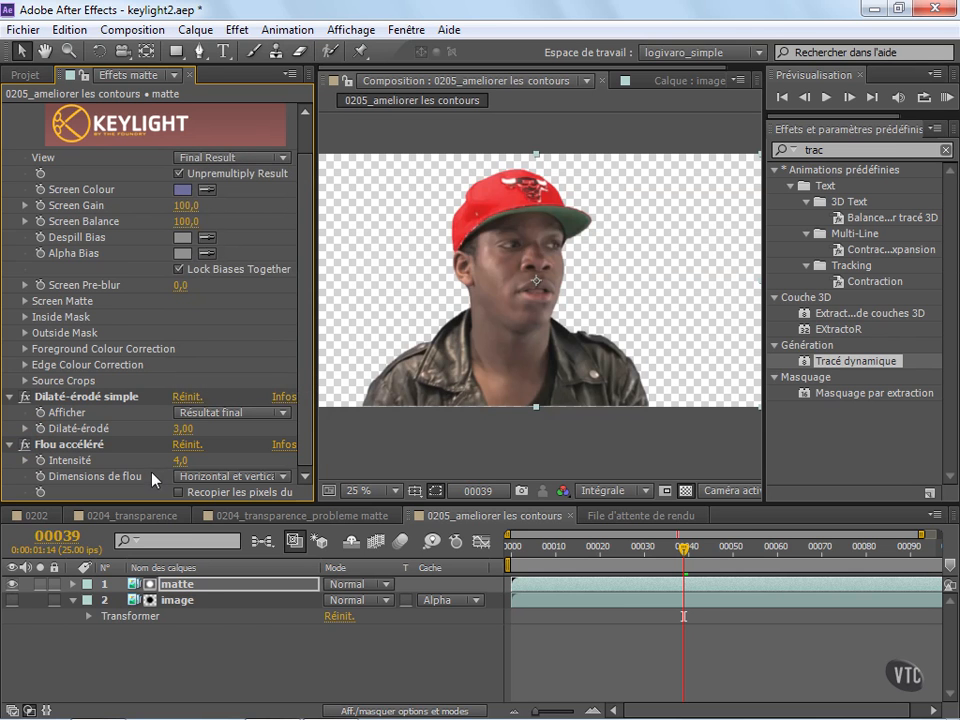
Hide the matte layer, make the image layer visible and select the image layer.
drag(12, 584, 12, 602)
click(12, 600)
click(180, 600)
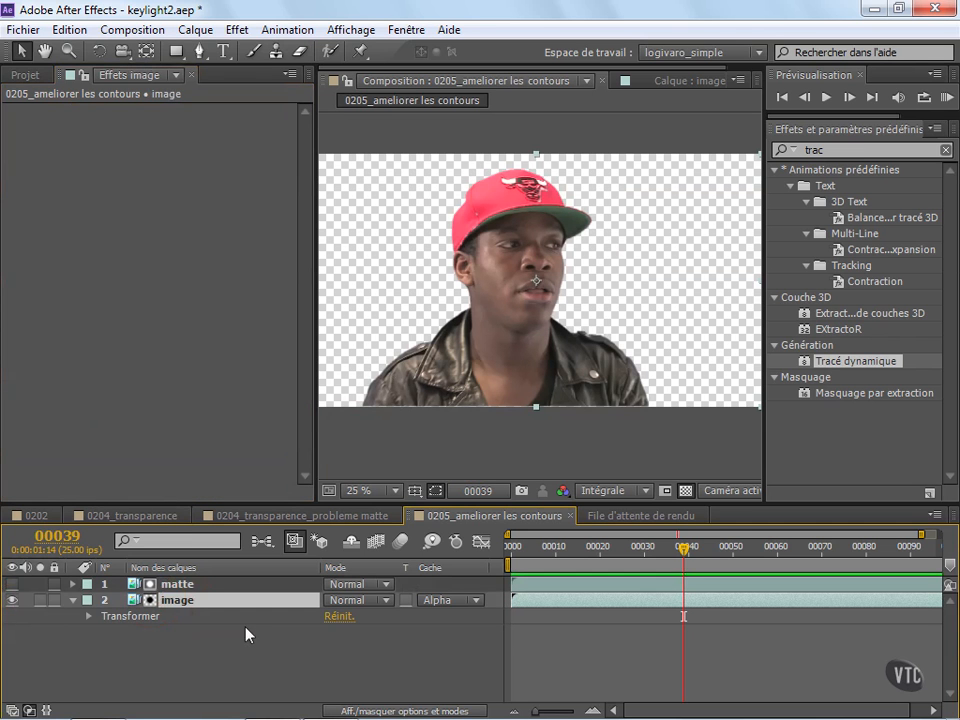